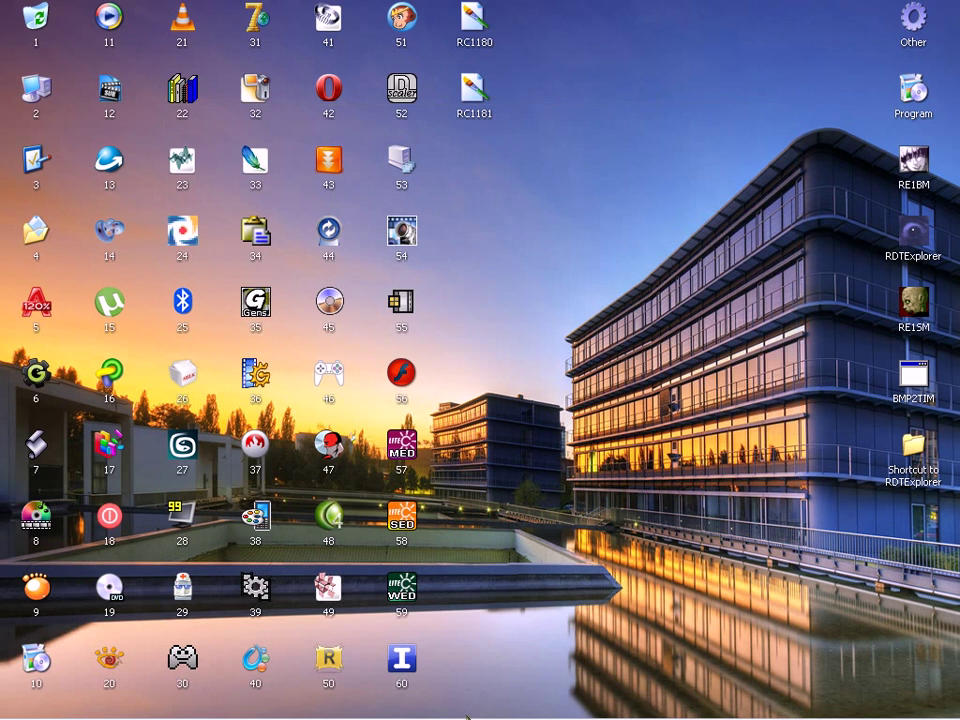
Export the cameras of ROOM1181.RDT from the Camera Editor to ROOM1181.CAM on the desktop, and leave RDTExplorer
click(430, 702)
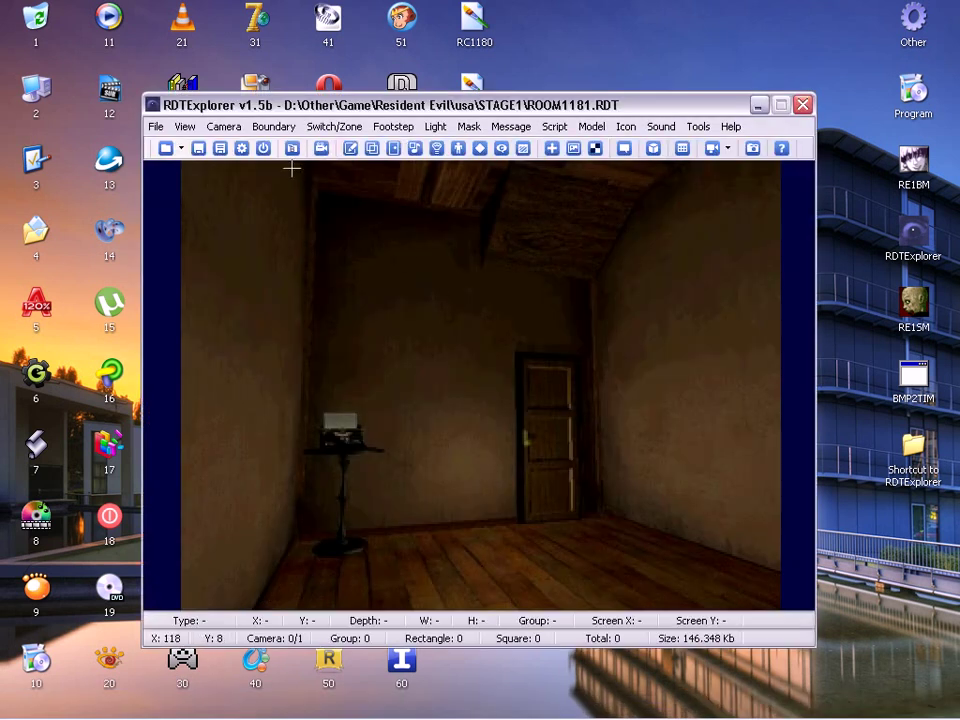
click(321, 147)
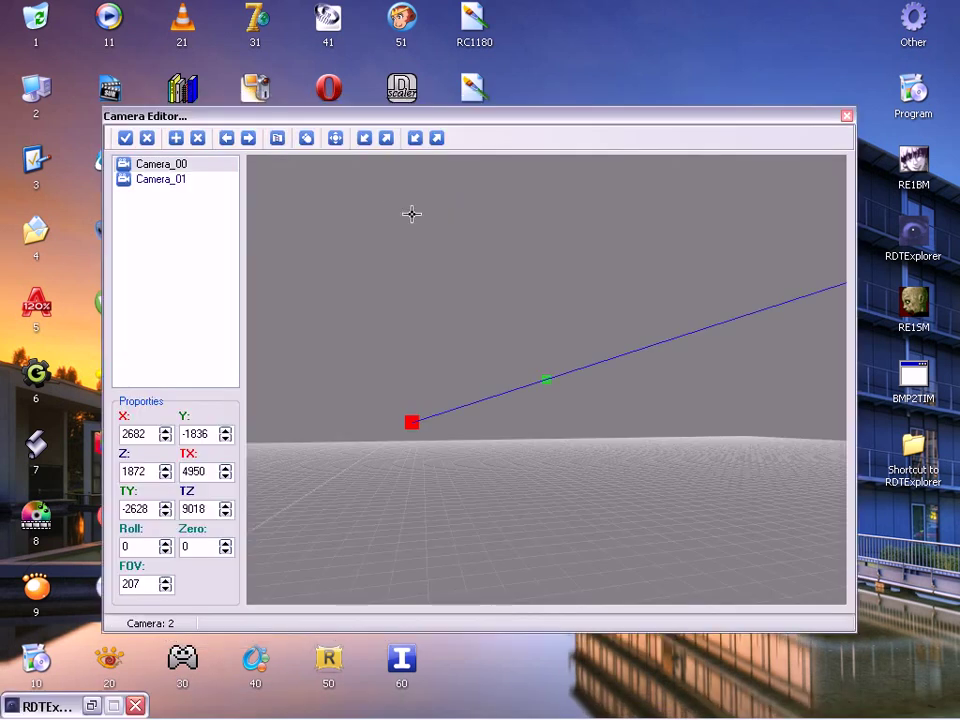
click(437, 139)
click(629, 379)
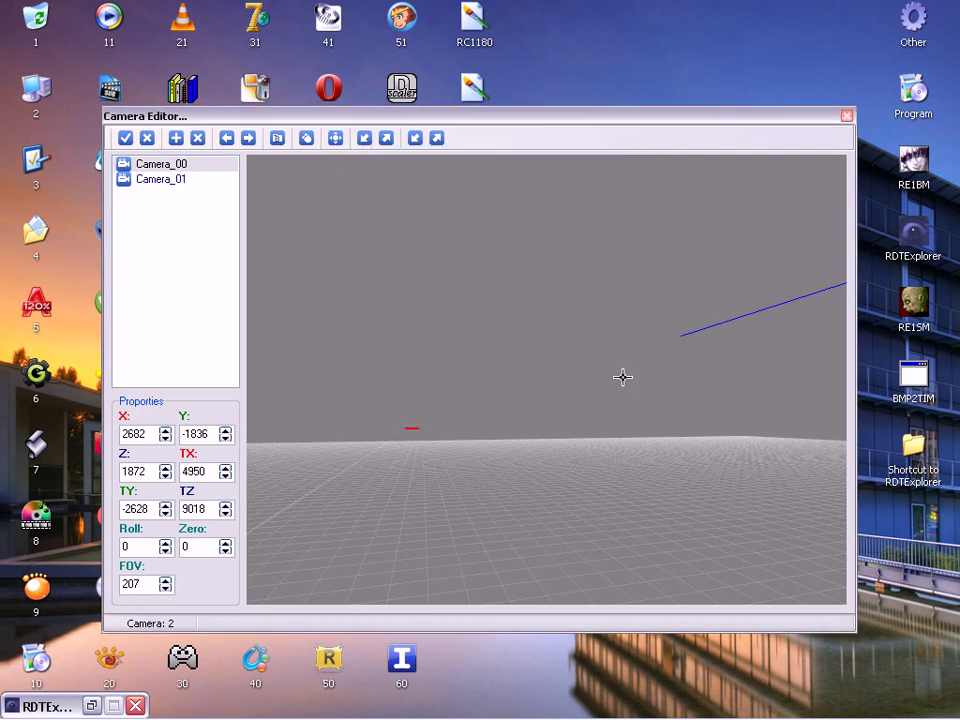
click(846, 116)
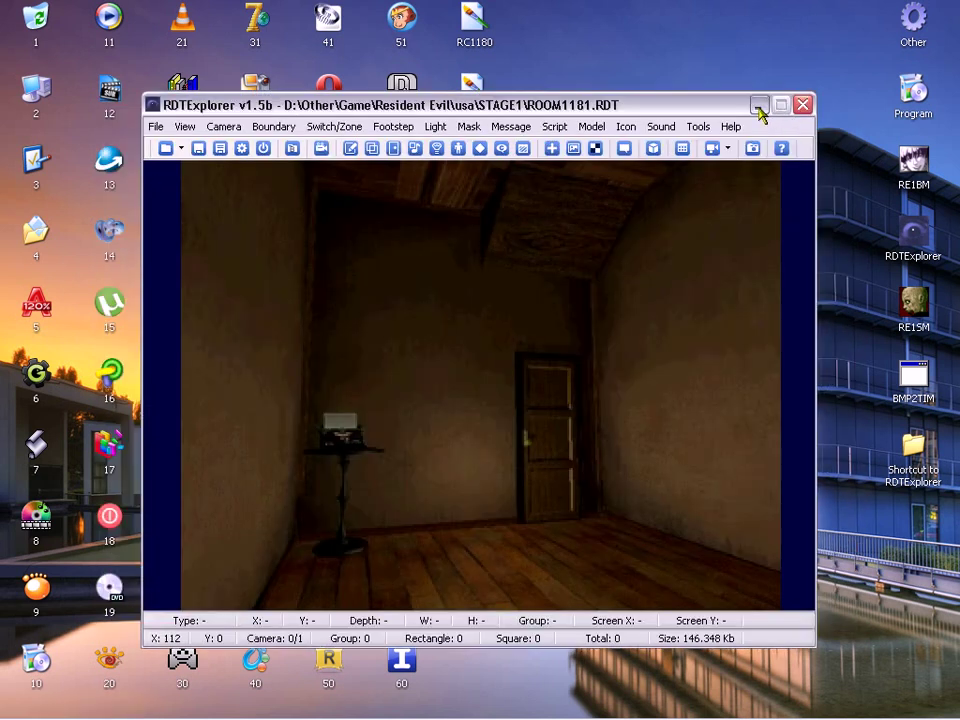
click(803, 104)
Switch to 3ds Max and open START_SCENE.max from the START_SCENE folder inside RDTExplorer's 3dsmax folder
click(180, 707)
click(13, 32)
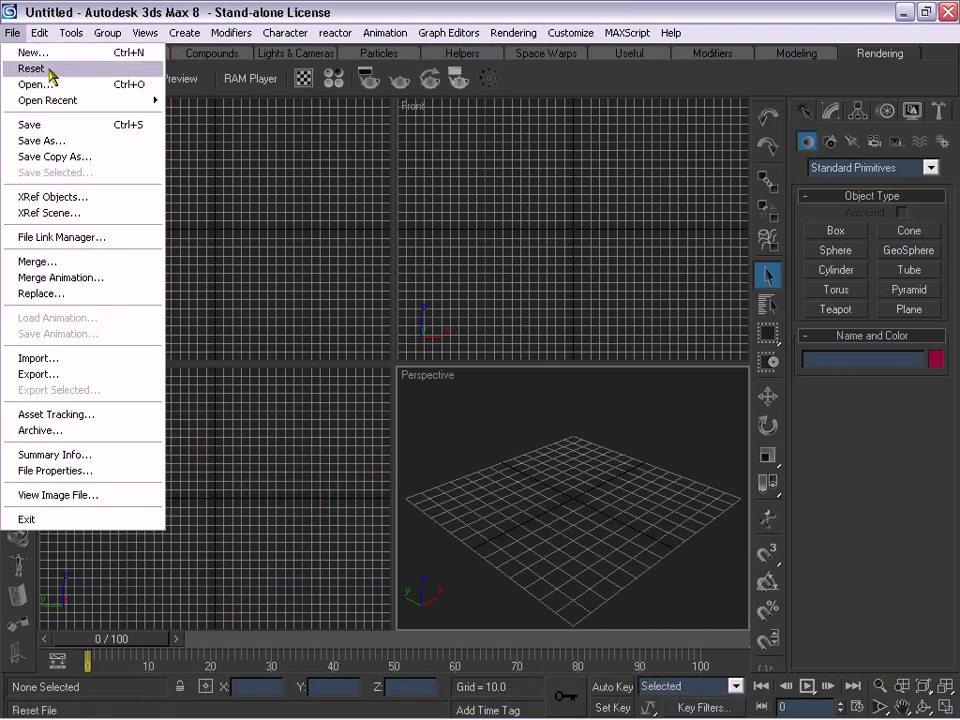
click(38, 83)
click(189, 122)
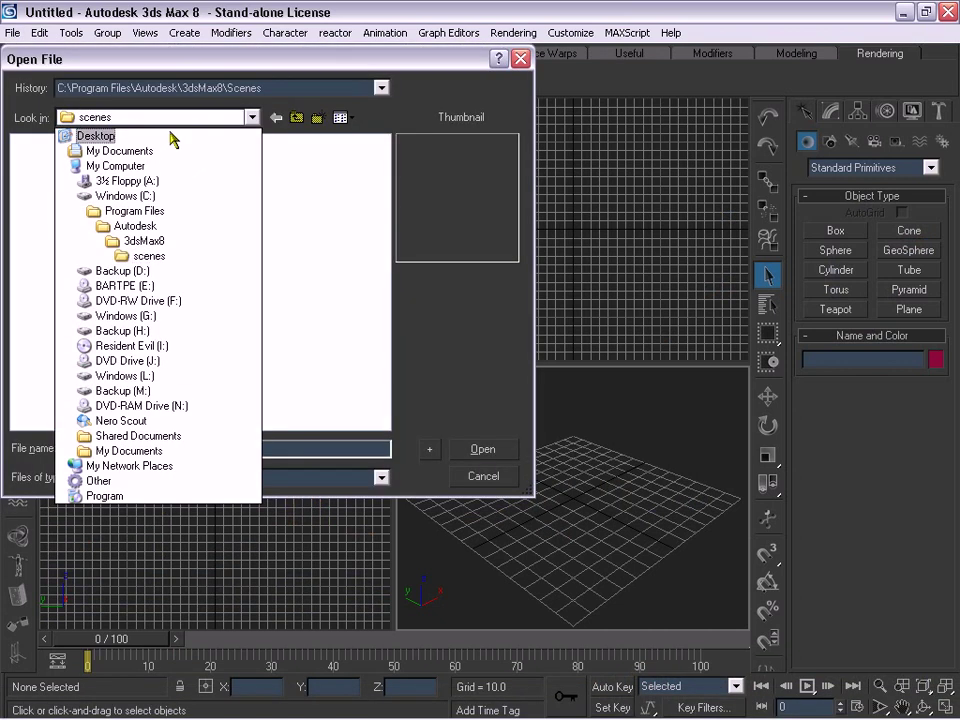
click(172, 135)
double_click(76, 271)
double_click(46, 144)
double_click(46, 144)
double_click(46, 144)
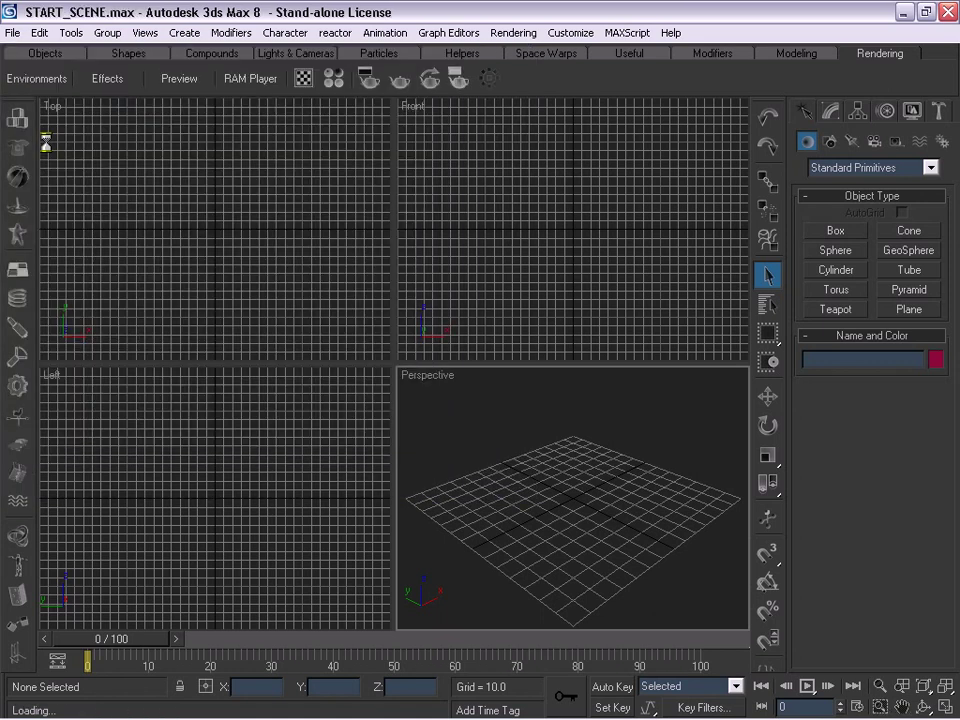
Set the RC1180 image sequence from the desktop as the Perspective viewport's background, with Animate Background turned on
click(145, 32)
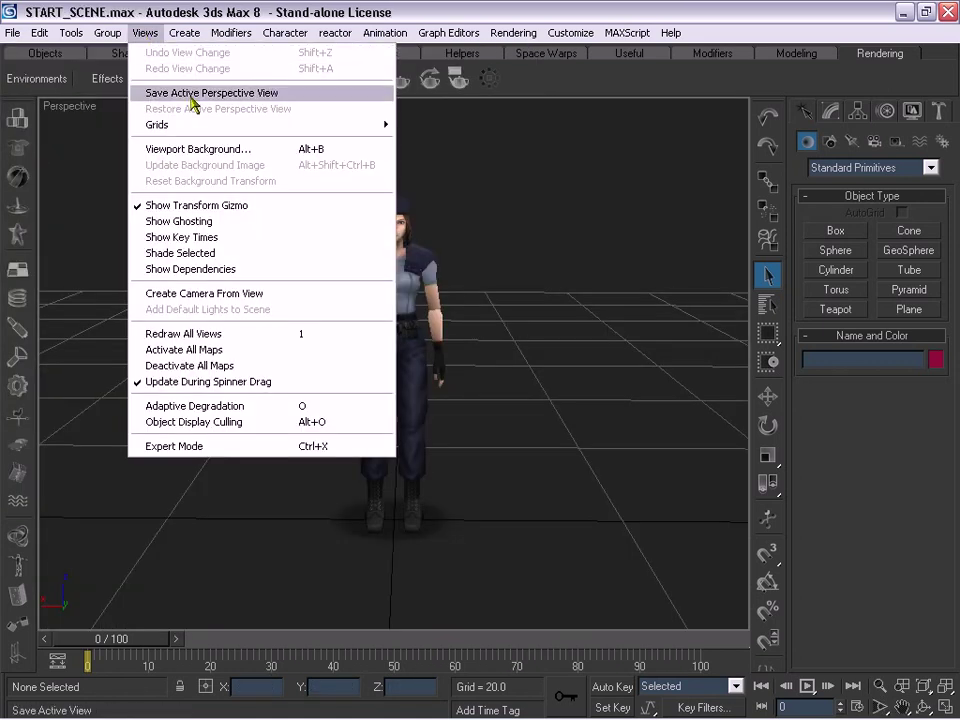
click(195, 149)
click(336, 199)
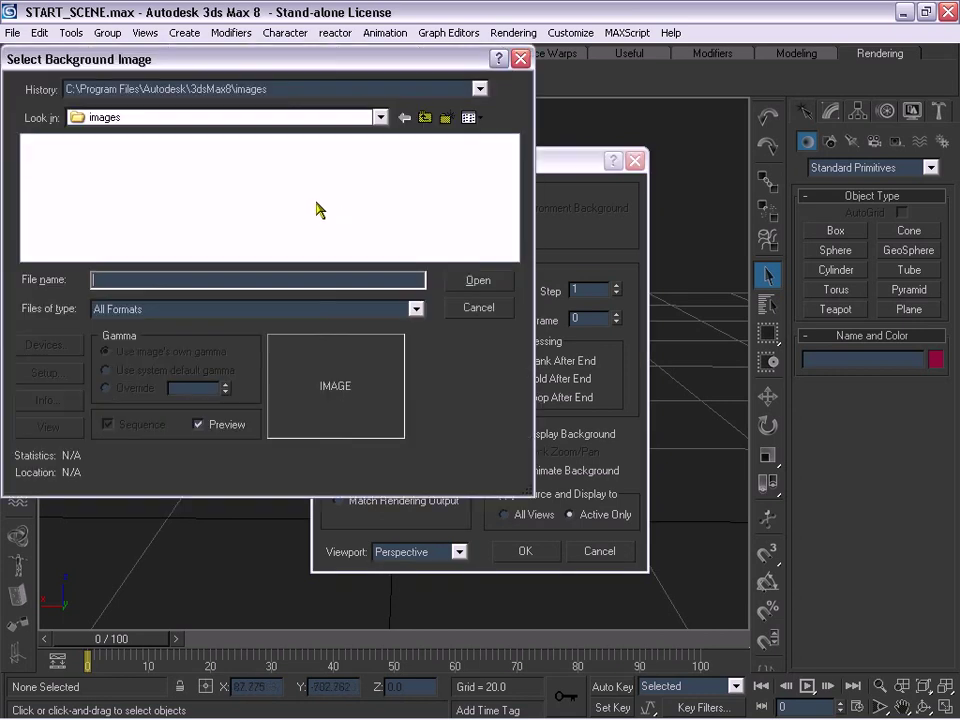
click(191, 121)
click(105, 135)
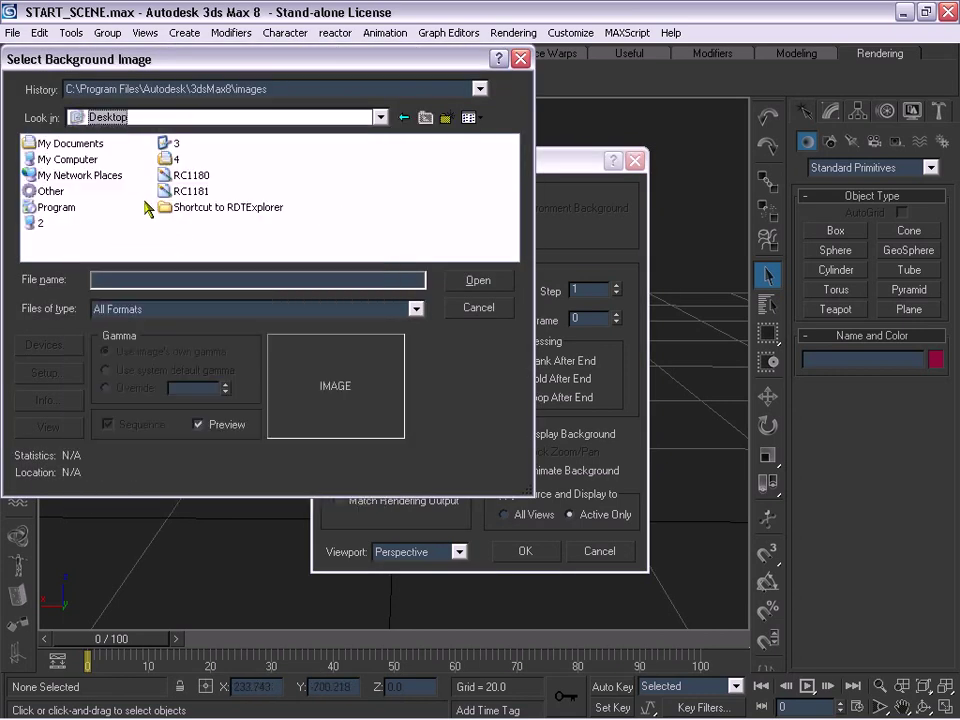
click(181, 176)
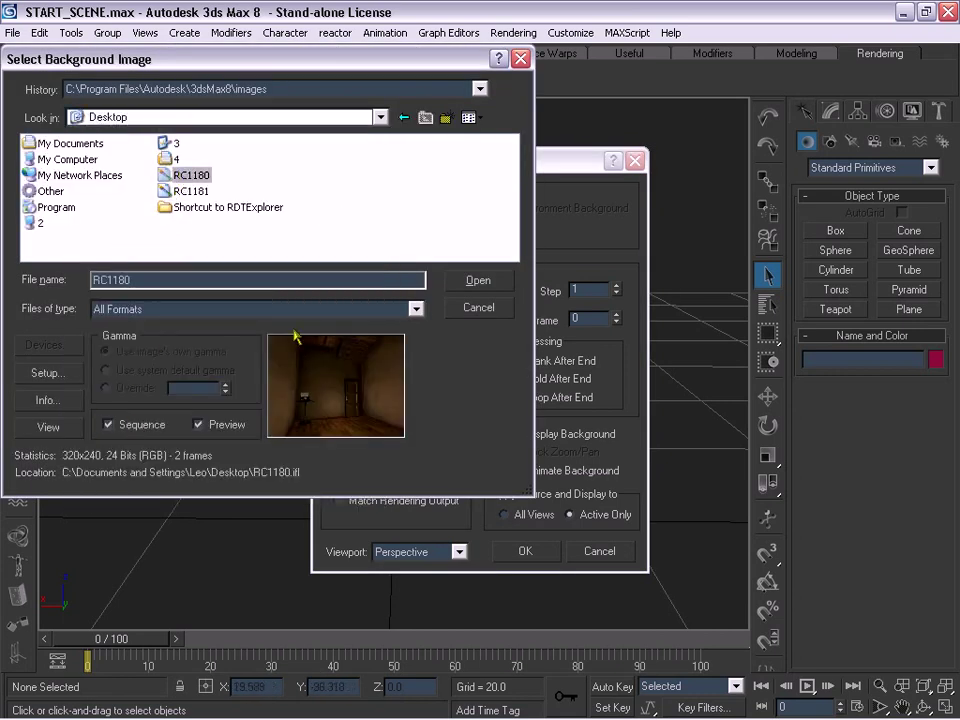
click(478, 282)
click(330, 349)
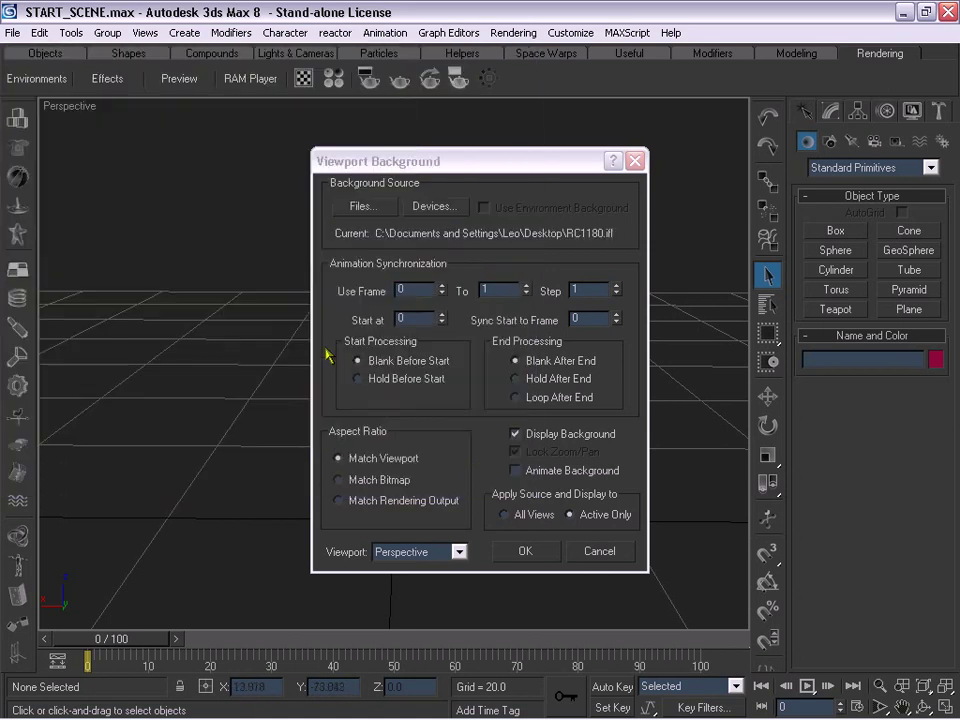
click(516, 471)
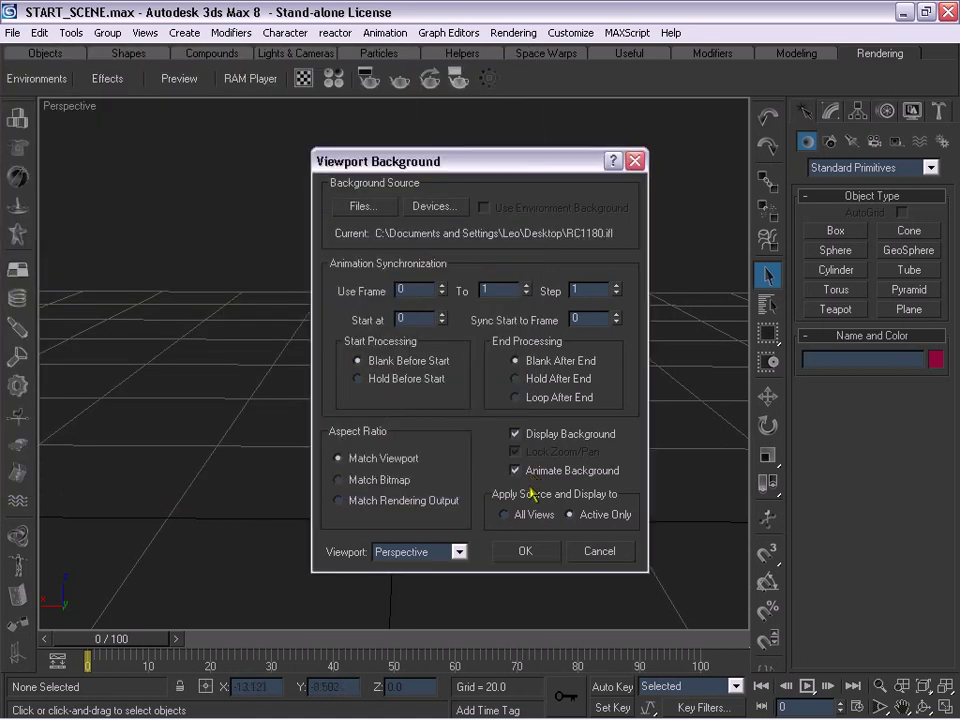
click(525, 552)
Arrange the viewports as three small views beside one large Perspective view, and show the safe frame in Perspective
key(alt+w)
right_click(433, 386)
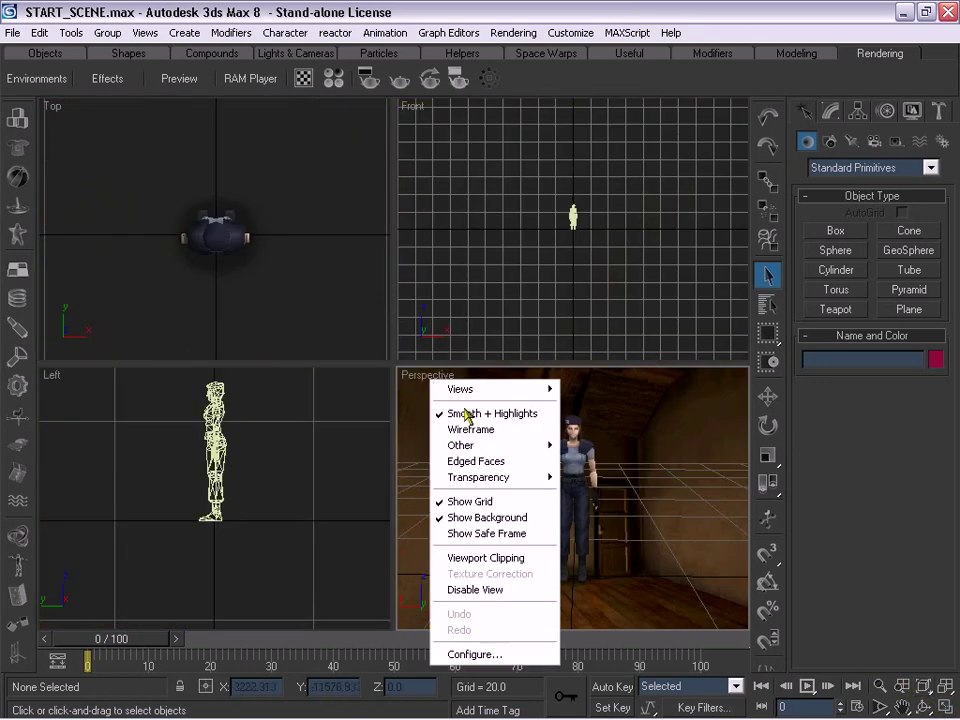
click(487, 653)
click(410, 296)
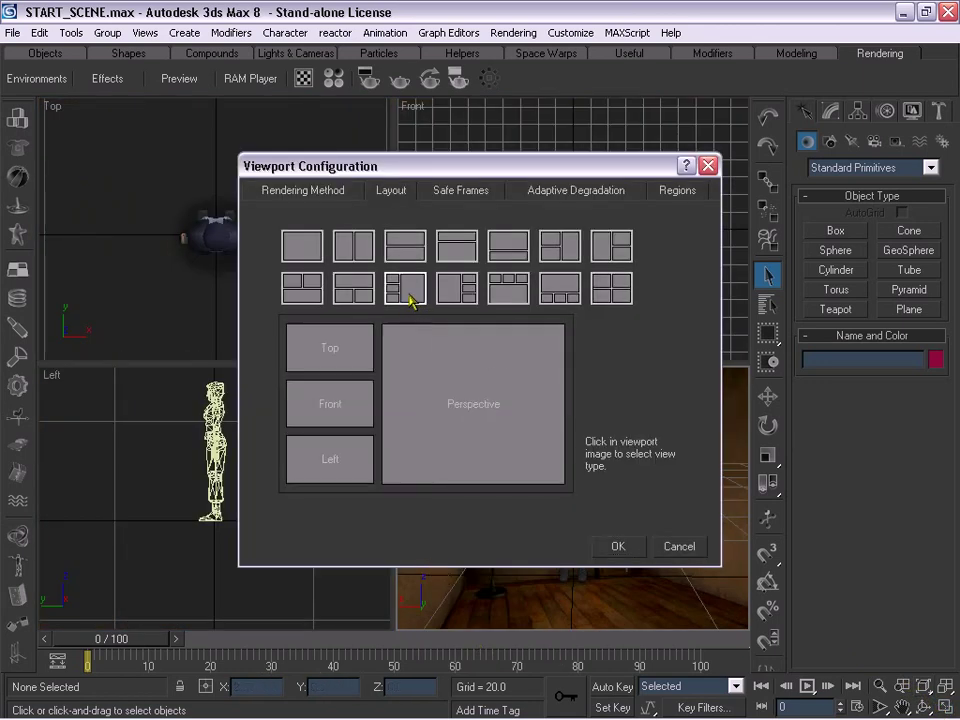
click(617, 546)
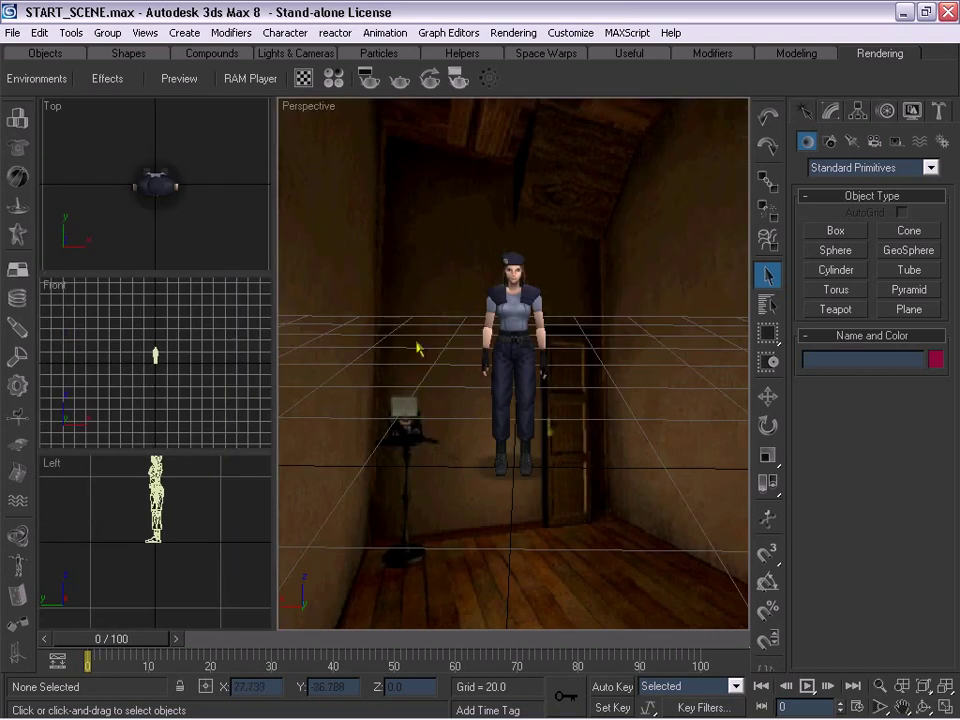
right_click(305, 110)
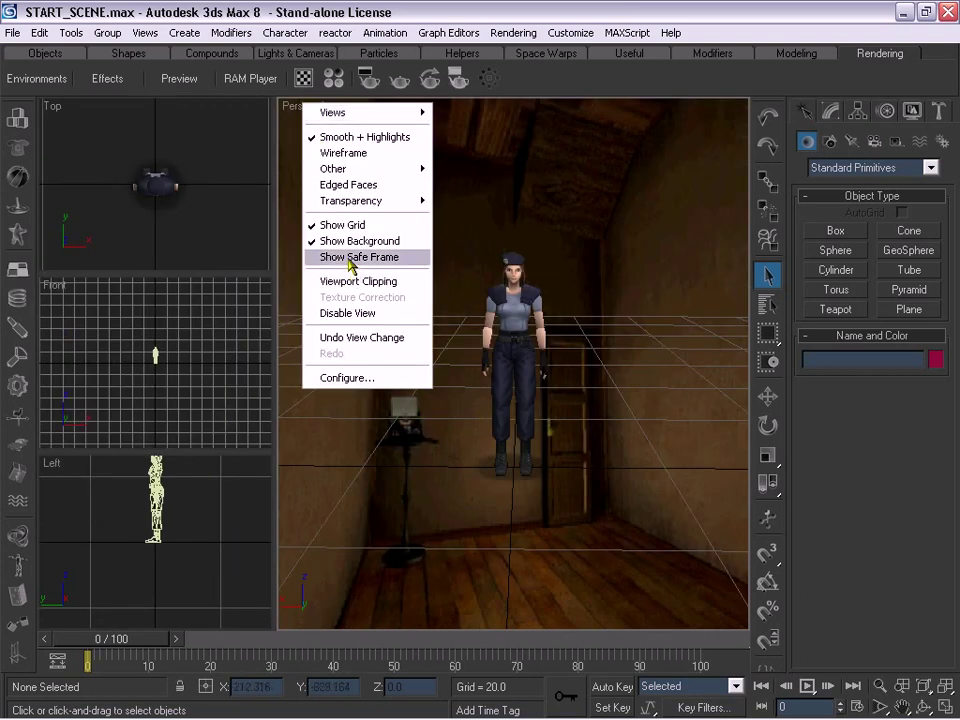
click(356, 197)
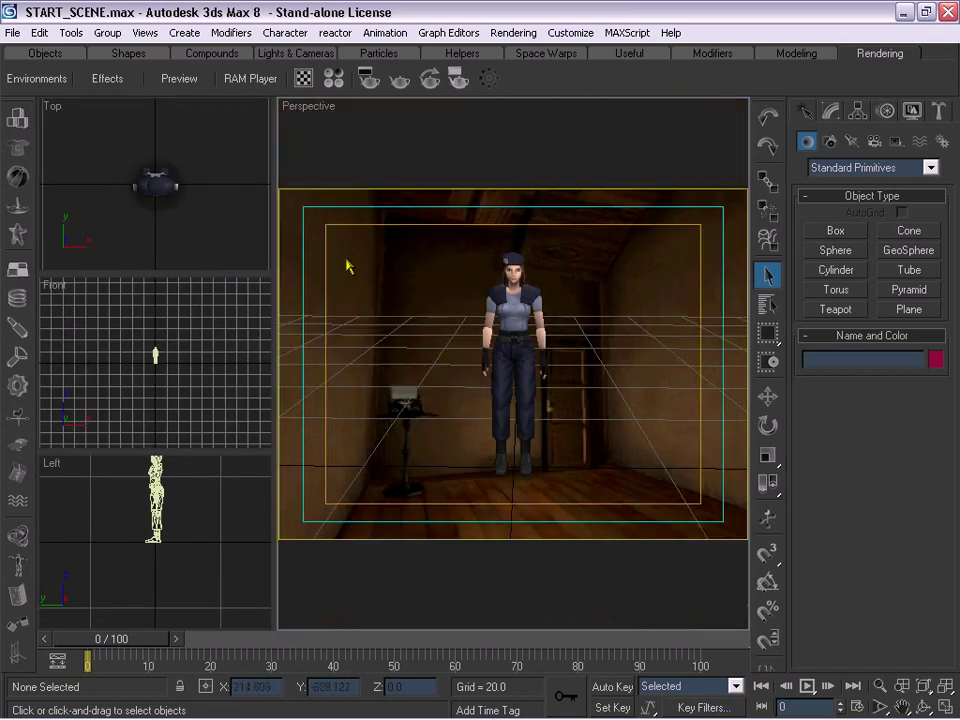
Run the RDTES MAXScript file from RDTExplorer's 3dsmax folder
click(621, 33)
click(636, 86)
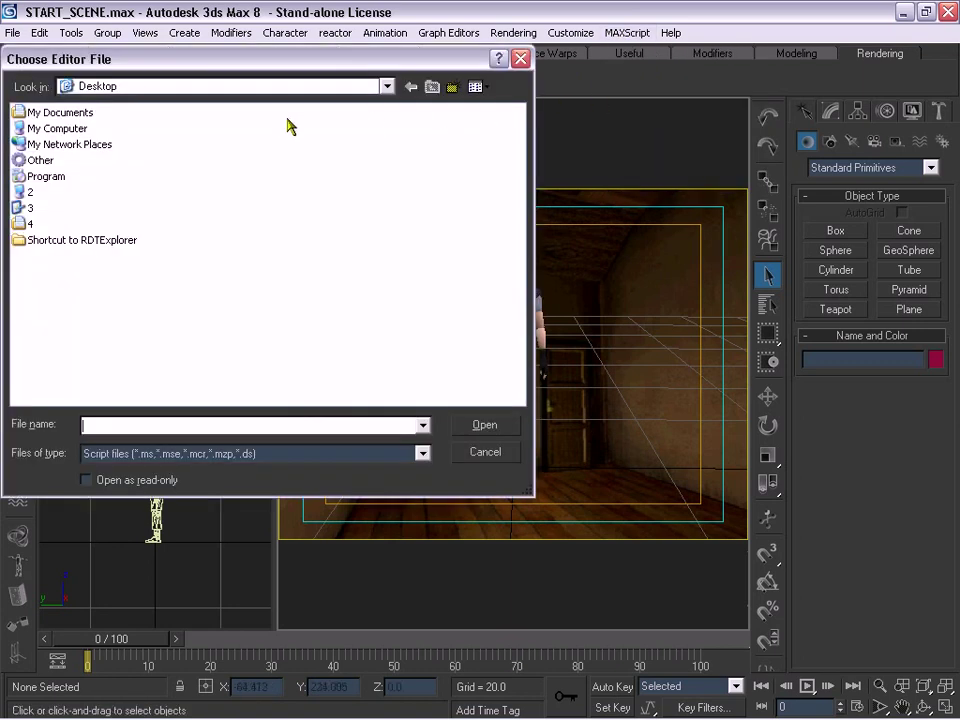
double_click(87, 239)
double_click(45, 113)
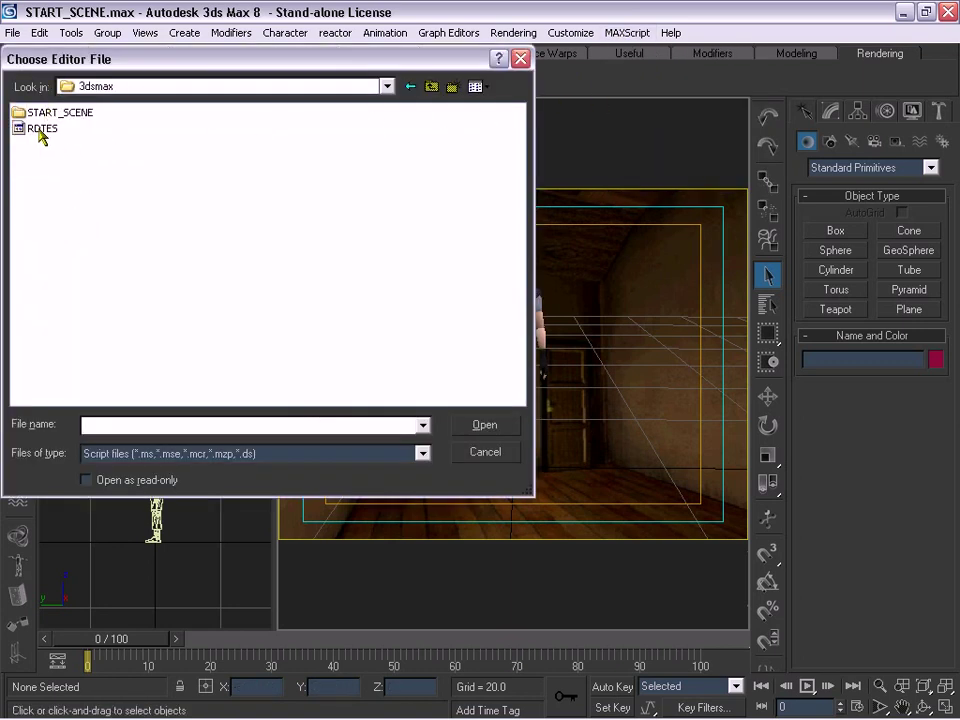
double_click(42, 131)
Customize the user interface by adding the RDTExplorer Script action from the Vertex category to the Rendering toolbar
right_click(548, 80)
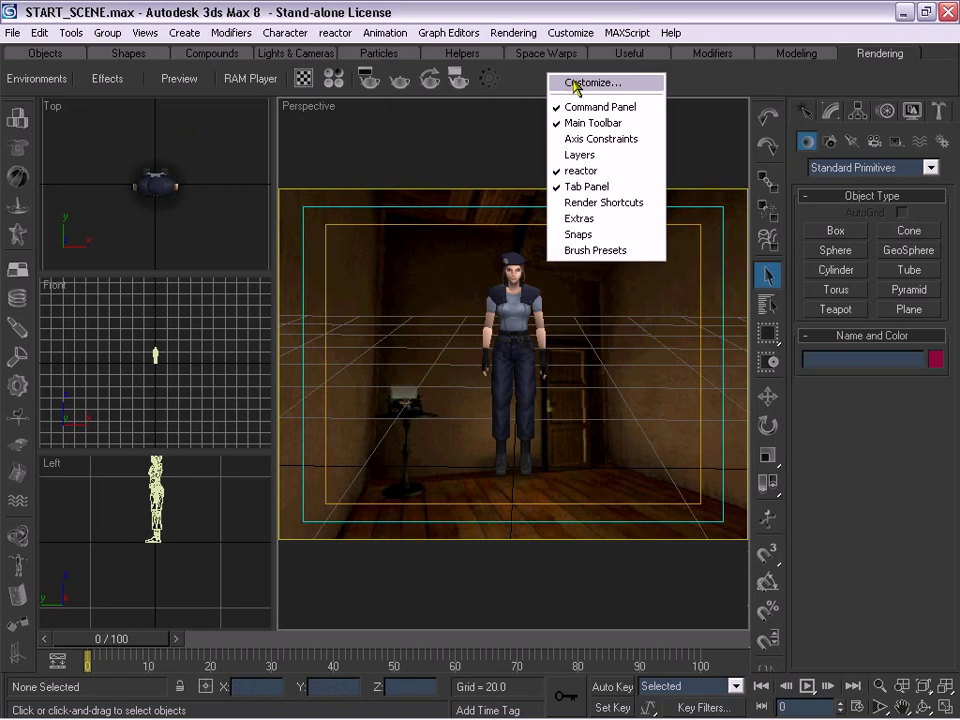
click(566, 84)
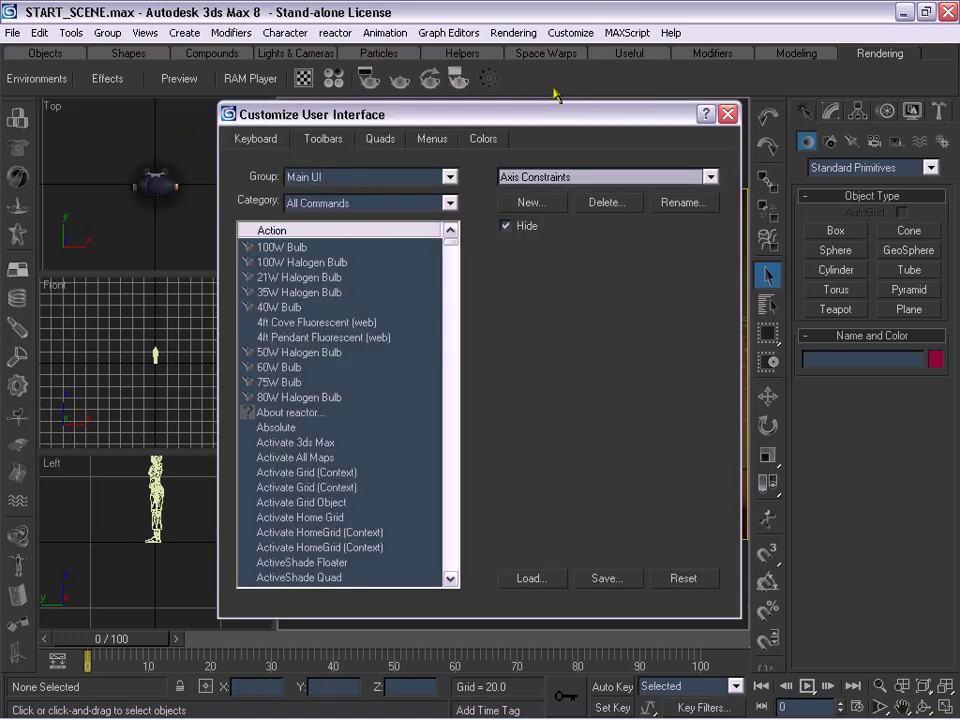
click(447, 203)
drag(450, 236, 456, 421)
click(398, 416)
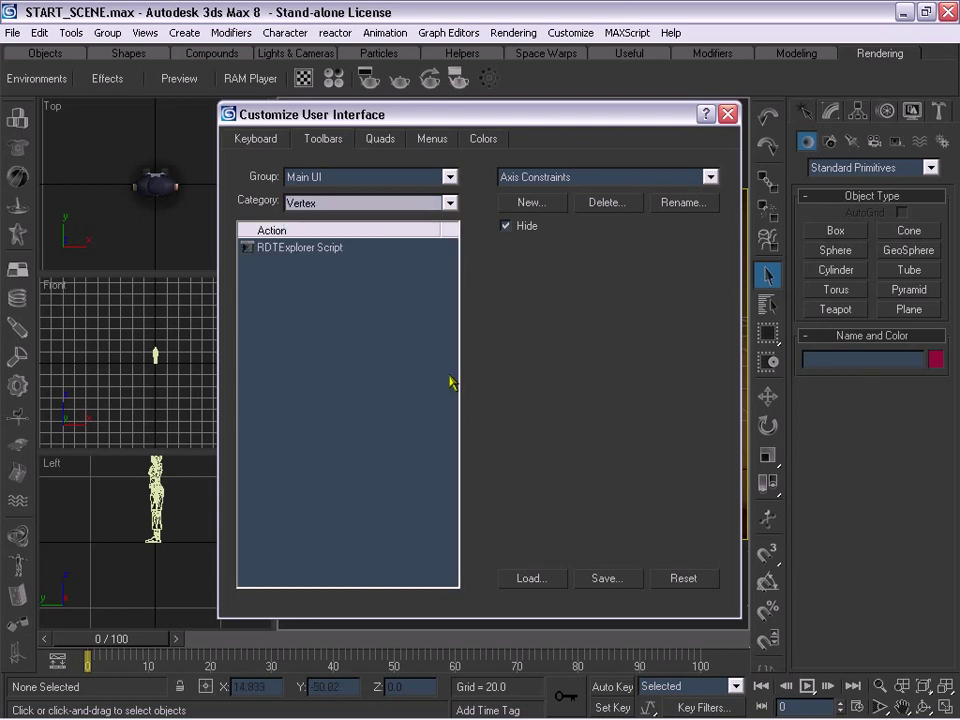
drag(306, 250, 526, 82)
click(728, 114)
Import the cameras from ROOM1181.CAM on the desktop with the RDTExplorer script, and close the script window
click(519, 78)
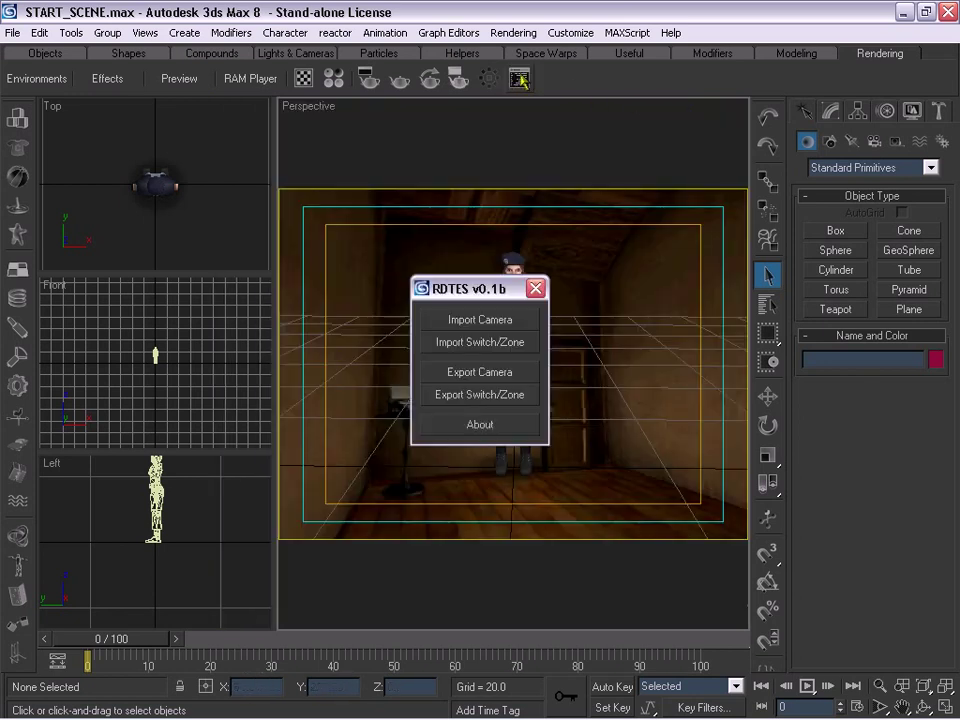
click(480, 319)
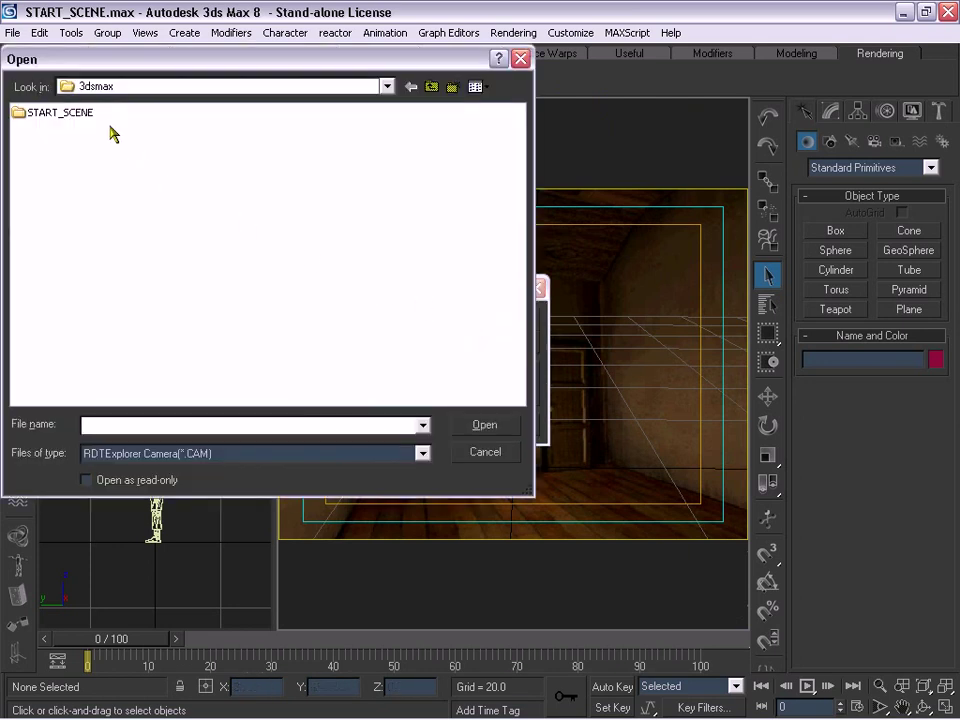
click(371, 87)
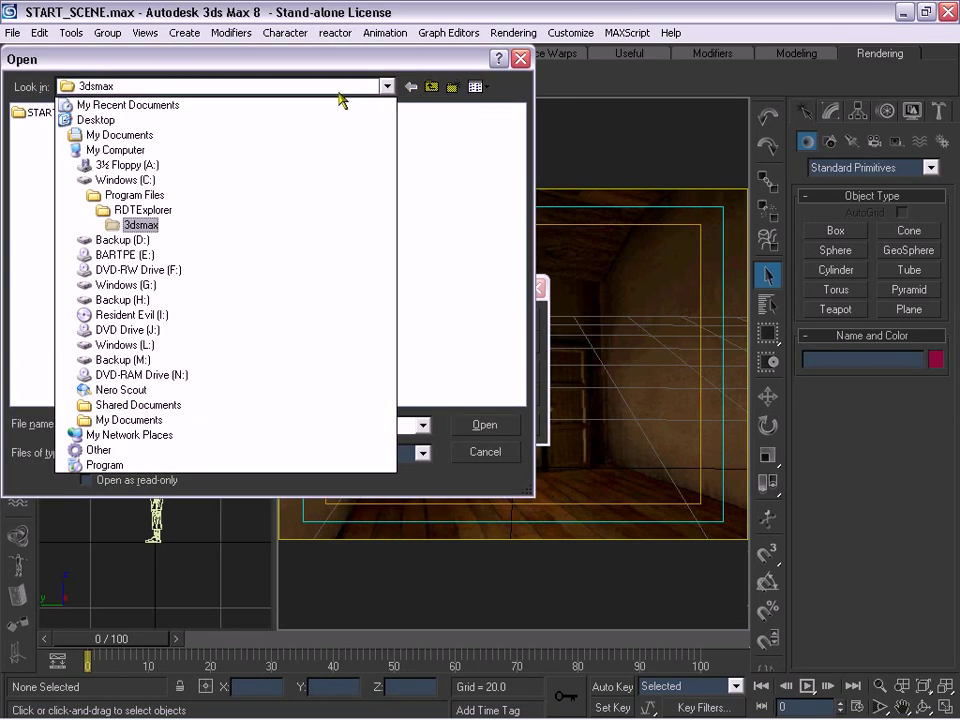
click(279, 122)
click(86, 242)
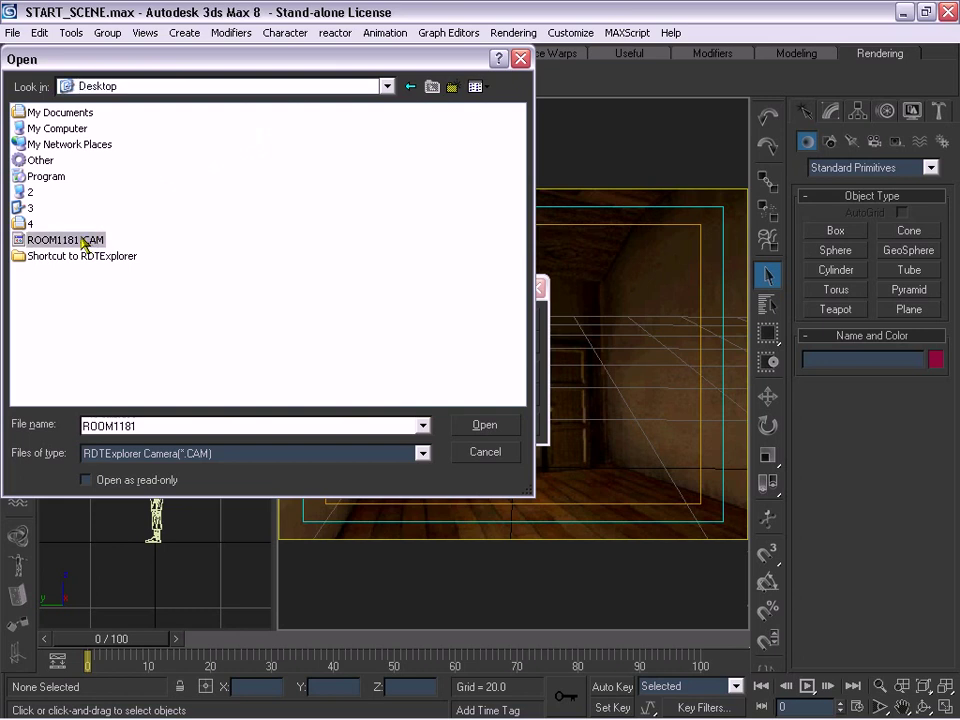
double_click(100, 241)
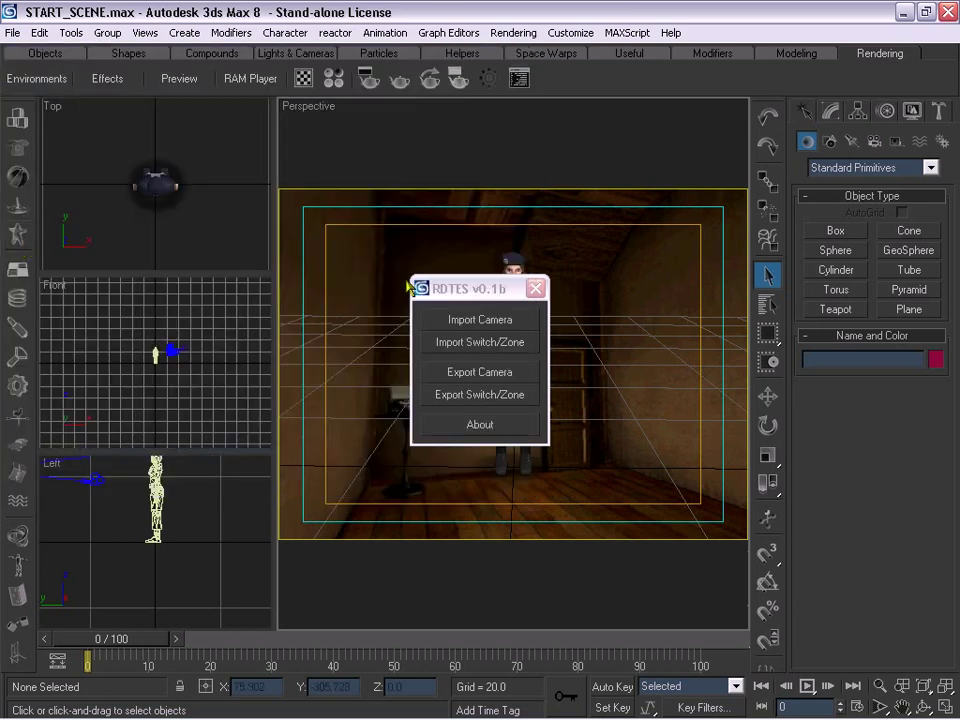
click(536, 289)
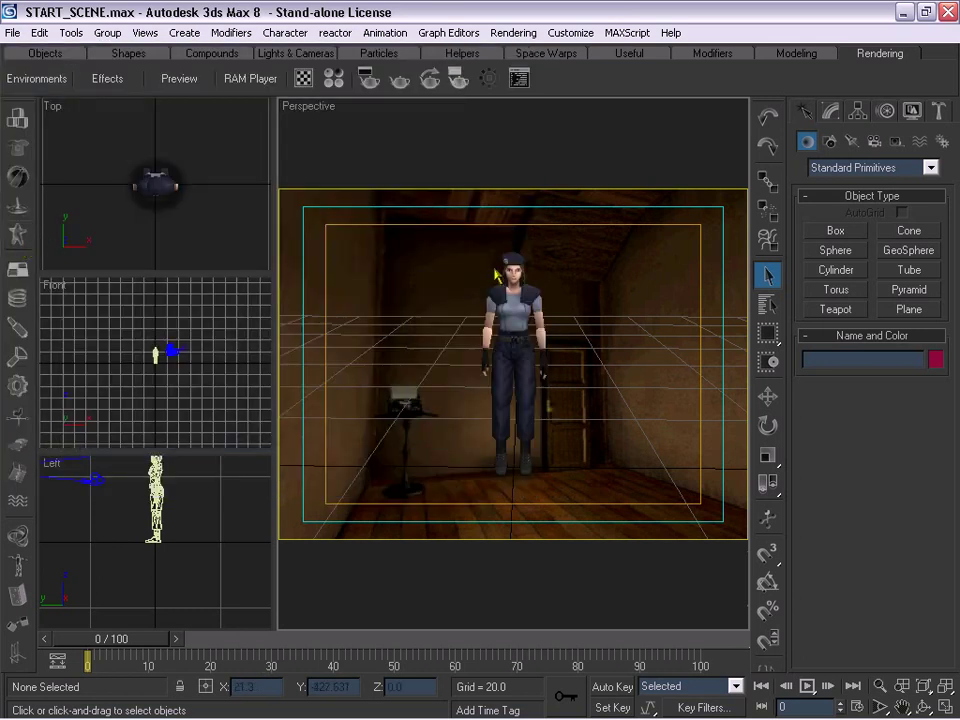
Switch the Perspective viewport to Camera_0 and on to Camera_1, and advance the timeline to frame 1
right_click(308, 108)
mouse_move(396, 118)
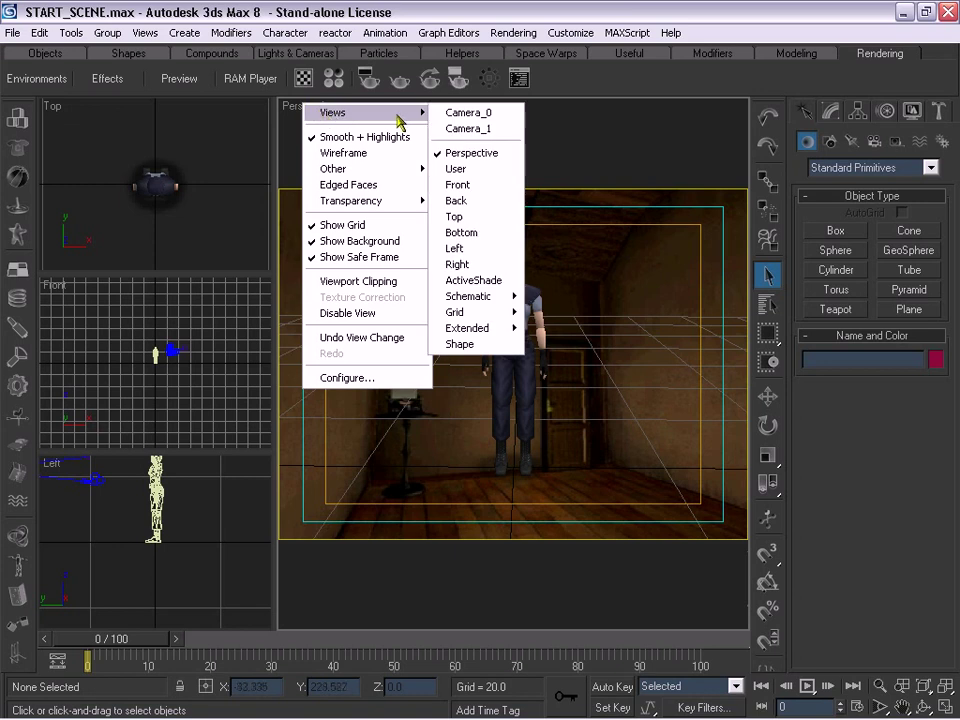
click(456, 113)
right_click(305, 110)
mouse_move(321, 114)
click(452, 125)
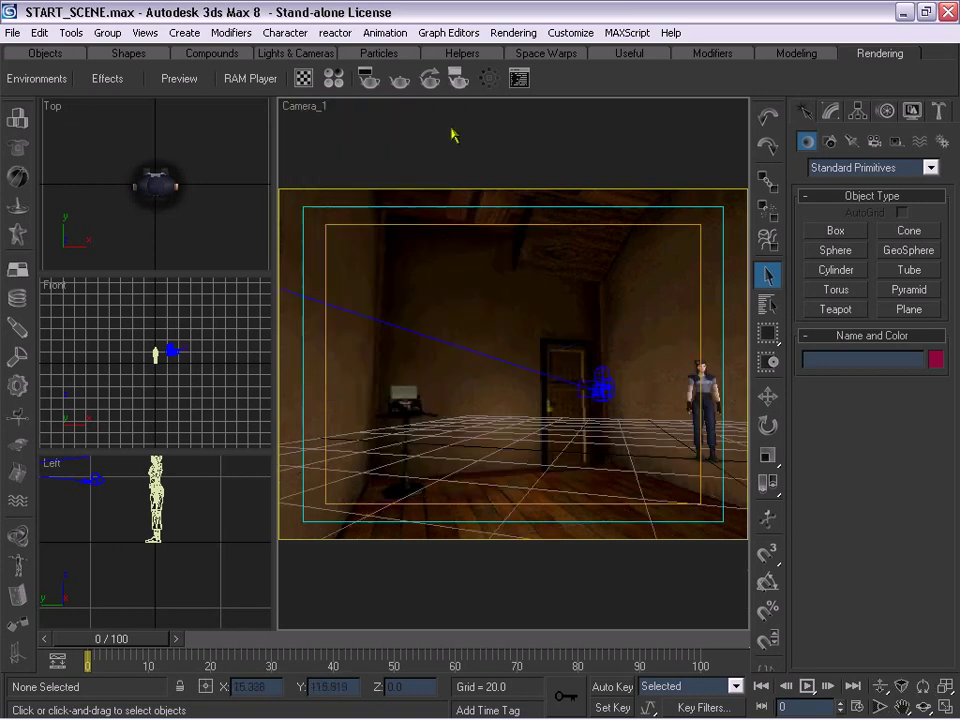
click(176, 639)
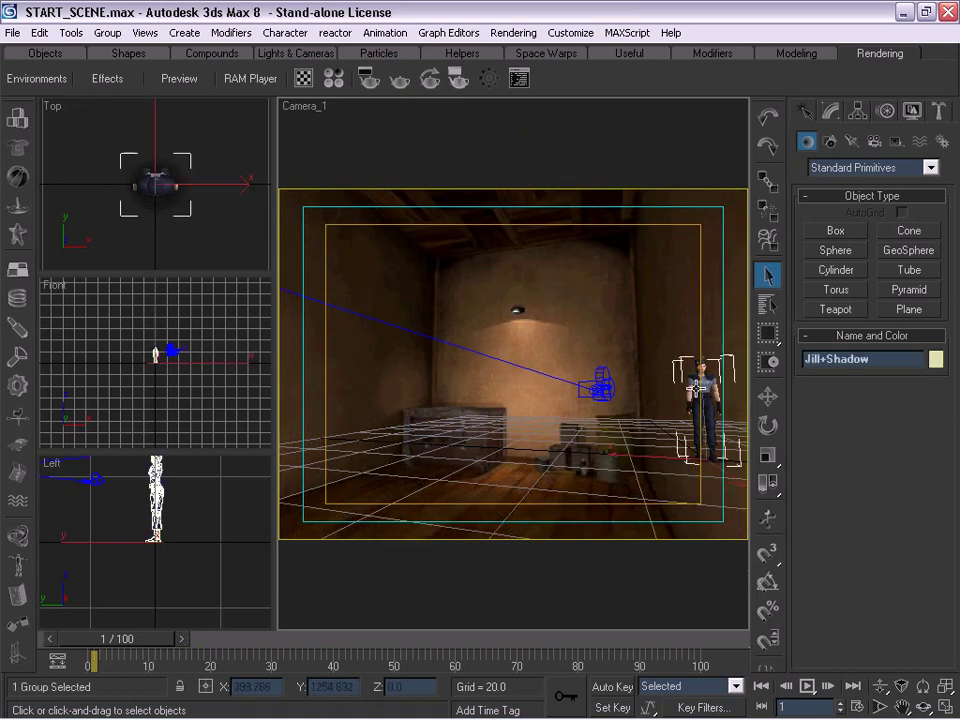
Move the Jill+Shadow group into the middle of the Camera_1 view, to about X 47, Y 50
right_click(697, 389)
click(712, 401)
drag(692, 430, 464, 449)
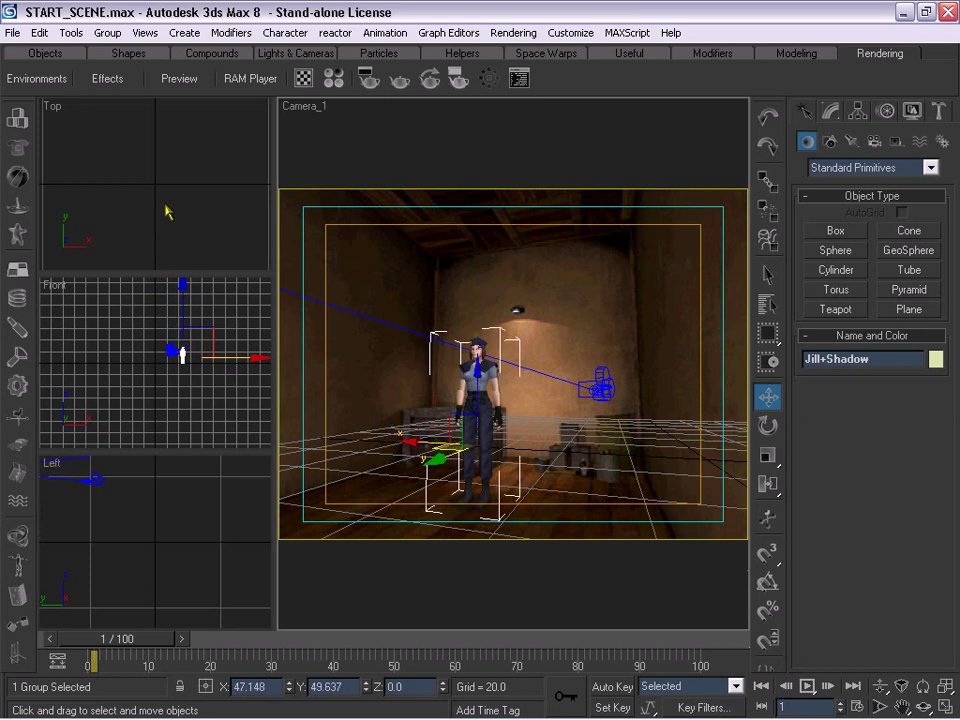
Save the scene under the new name RC118 in the START_SCENE folder
click(12, 33)
click(40, 141)
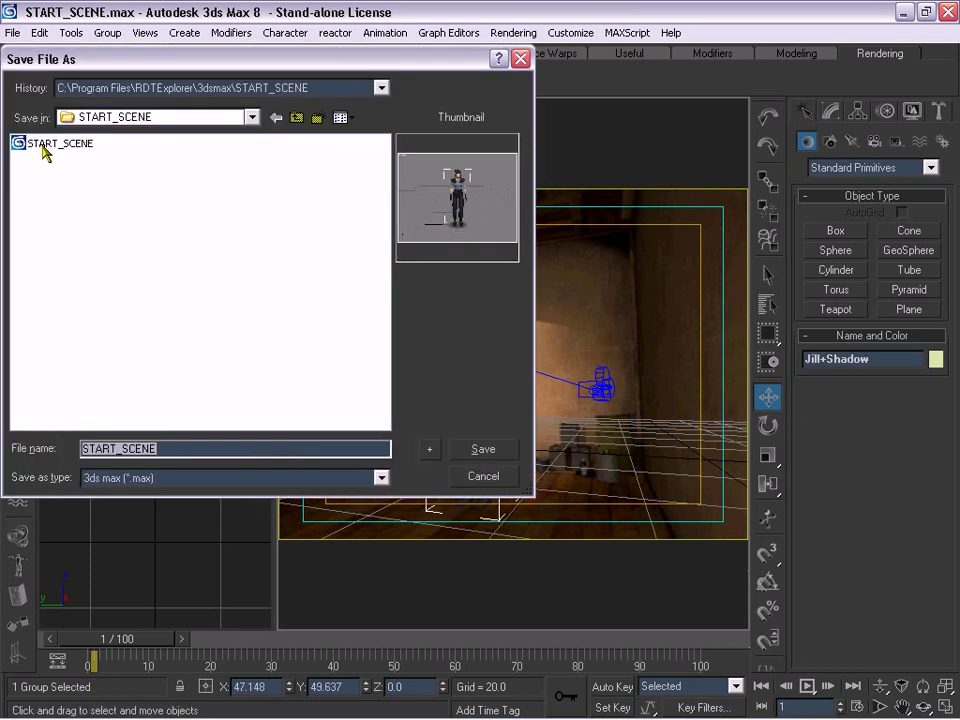
right_click(130, 448)
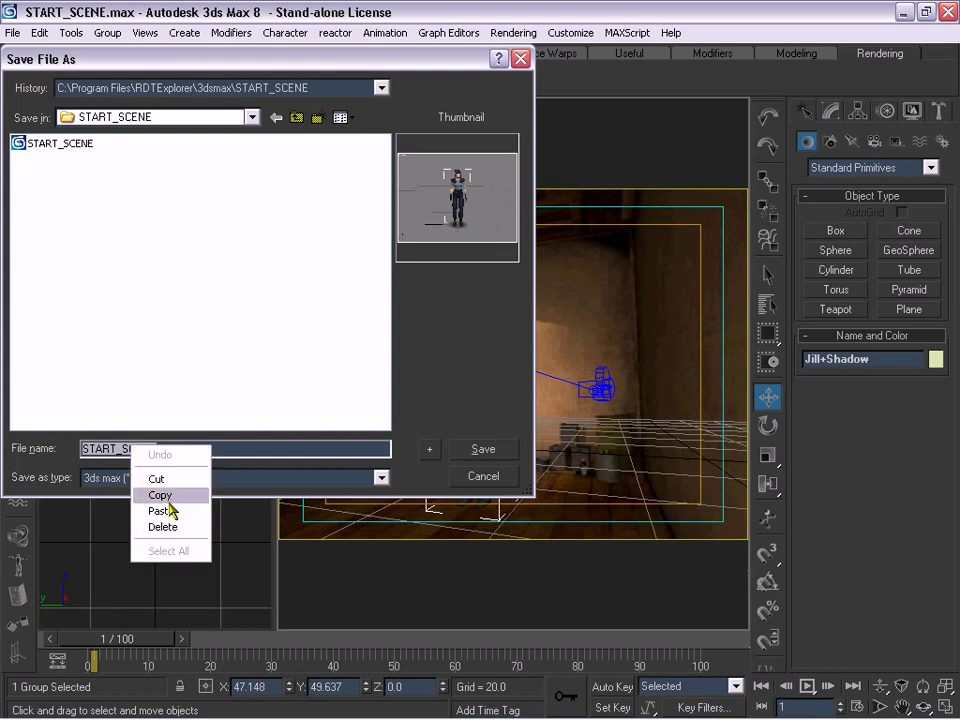
click(160, 510)
click(483, 450)
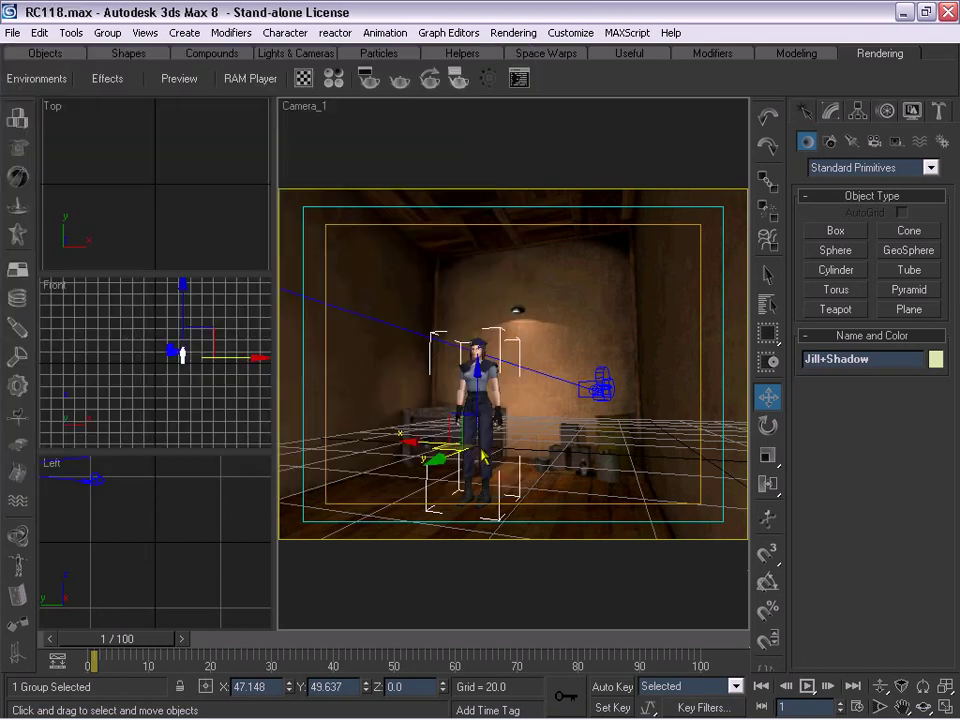
Turn off the home grid display in the Camera_1 view
click(145, 32)
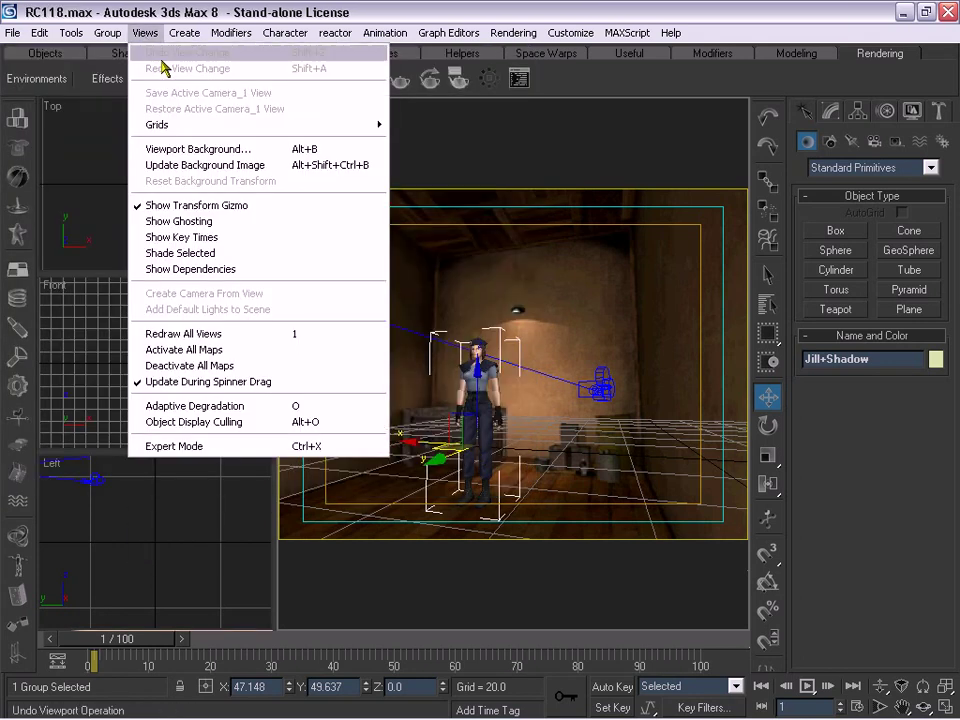
mouse_move(274, 124)
click(420, 125)
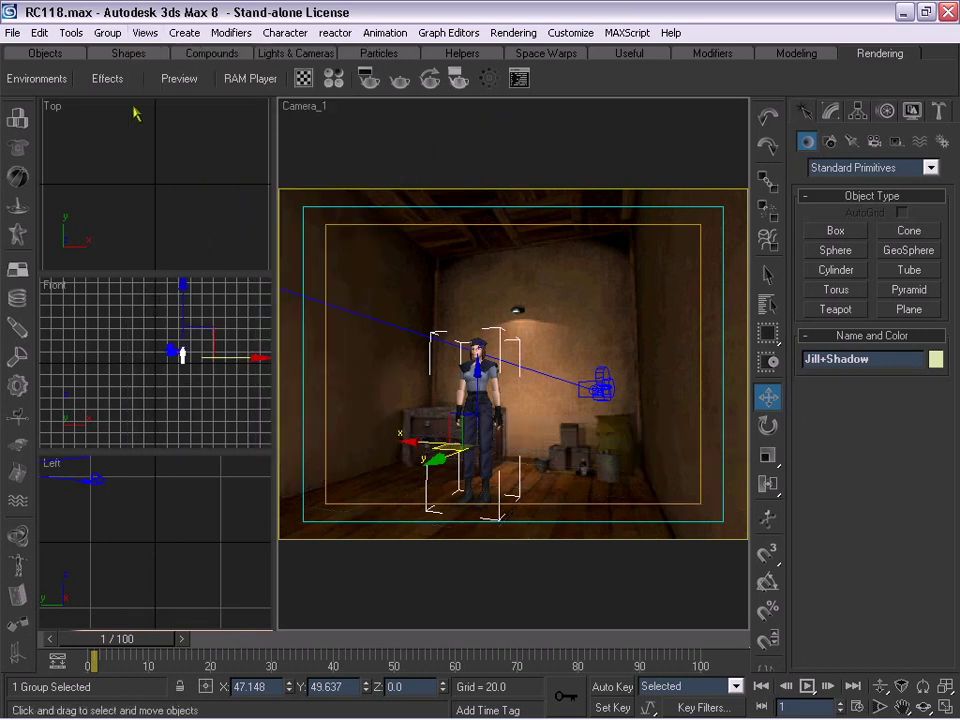
Create a box in the Top view beside Jill, about 8.9 long, 16.9 wide and 12.7 high
click(45, 53)
click(18, 77)
scroll(203, 118, down, 3)
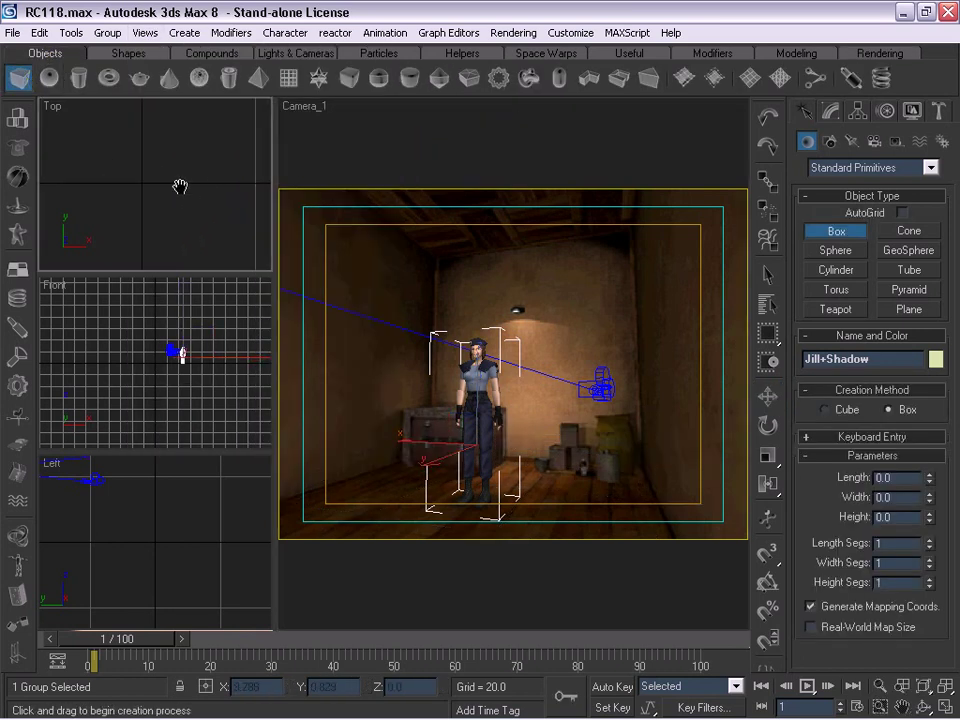
scroll(189, 150, up, 3)
drag(161, 182, 189, 201)
click(189, 176)
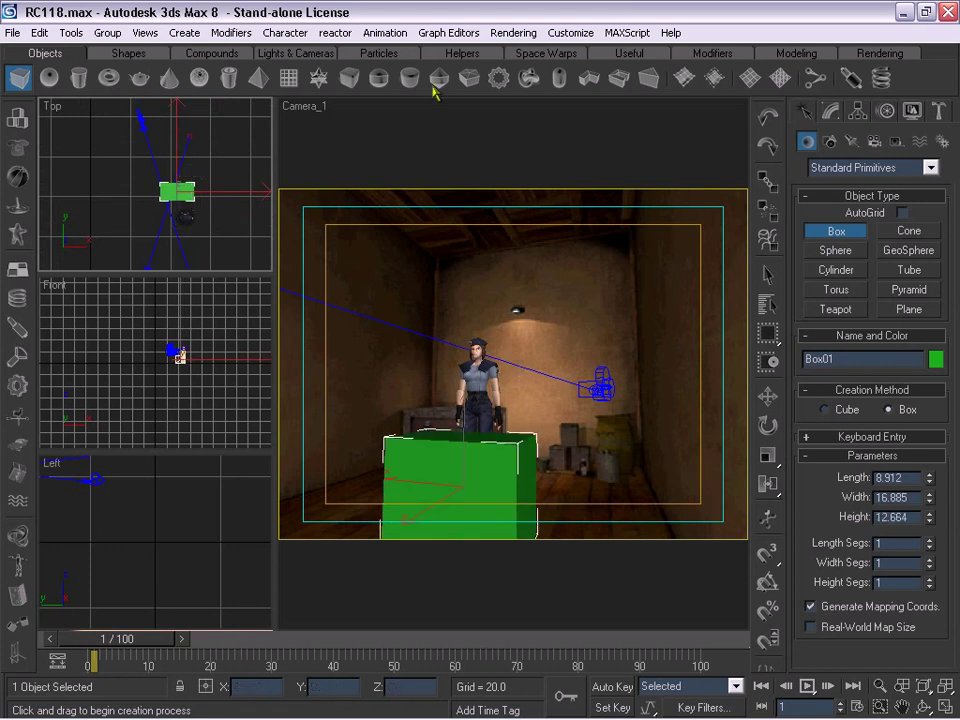
Assign the unused material 03 - Default to the box, with self-illumination 20 and opacity 20
click(874, 56)
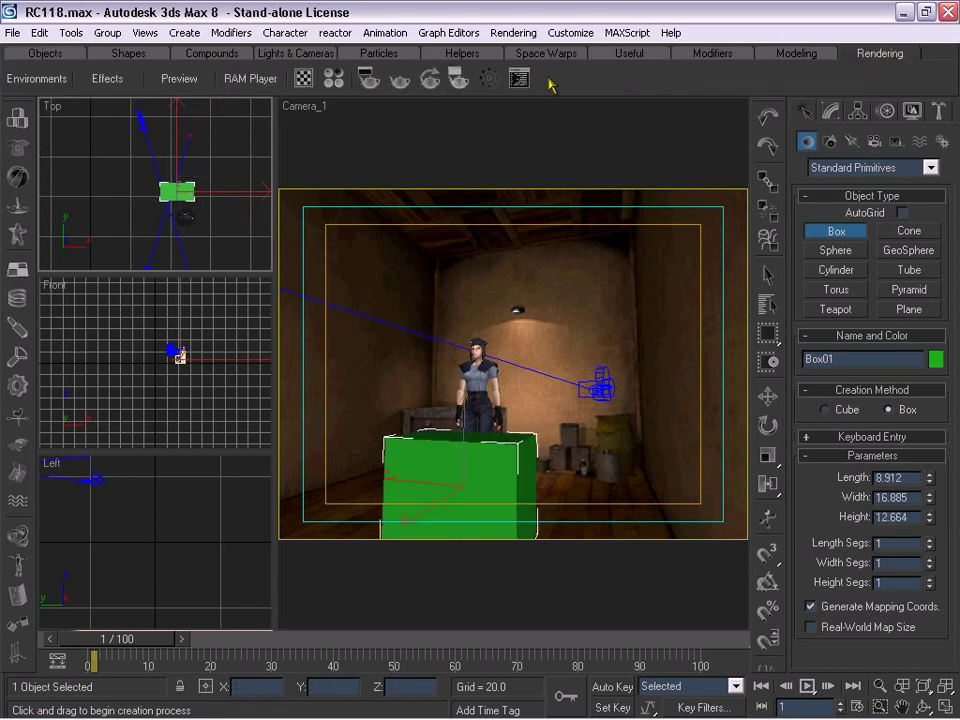
click(333, 79)
click(246, 78)
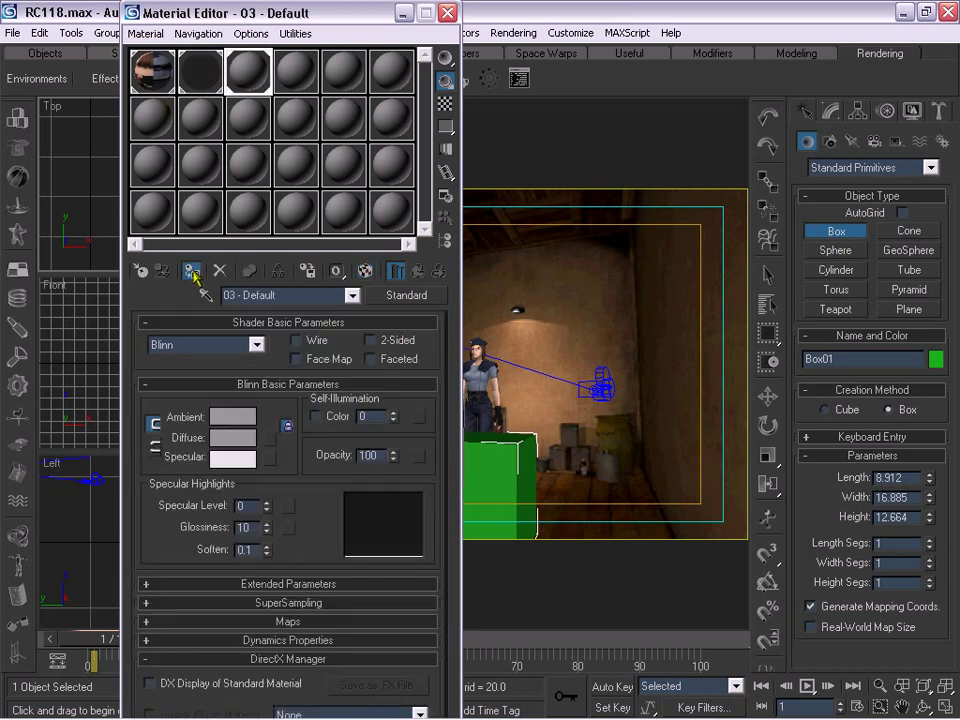
click(191, 270)
drag(392, 422, 390, 400)
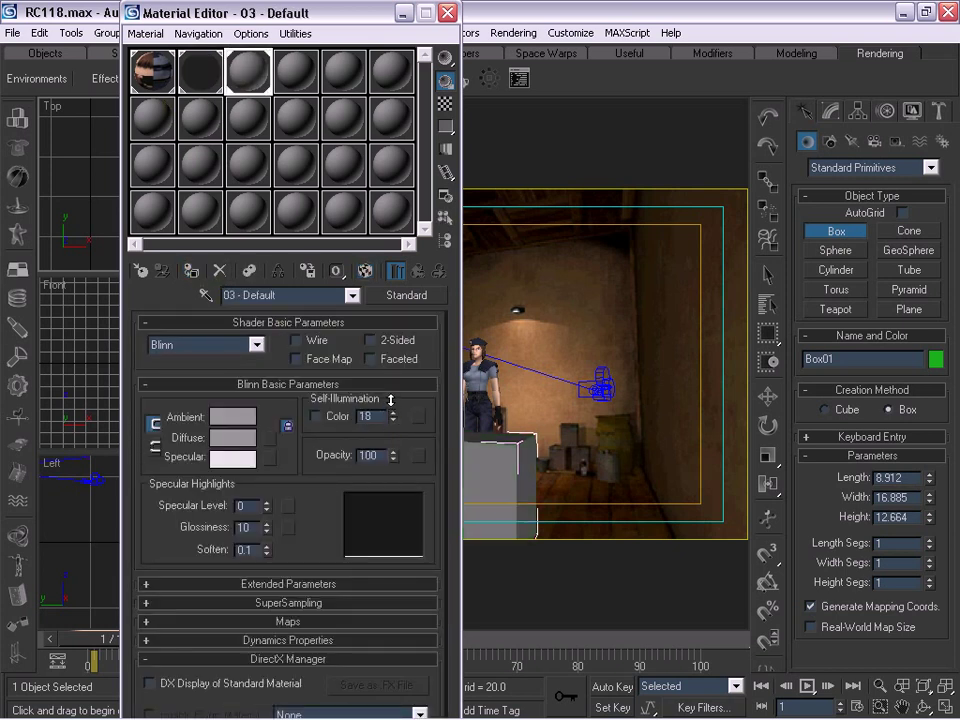
drag(391, 459, 384, 516)
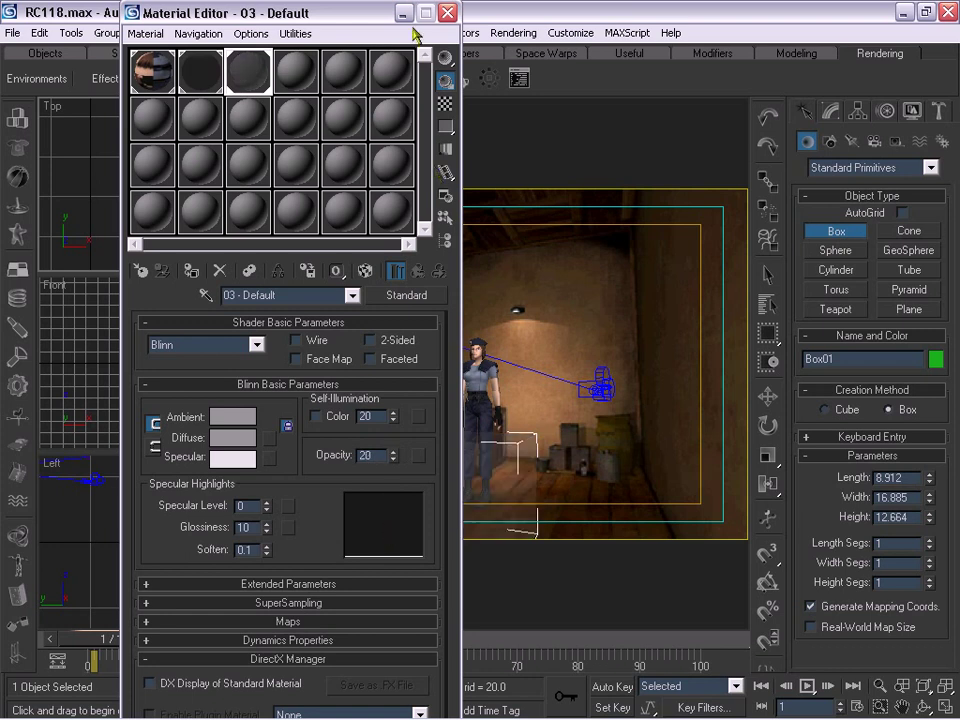
Set the box material's ambient and diffuse color to a light blue and close the Material Editor
click(236, 418)
drag(497, 167, 467, 151)
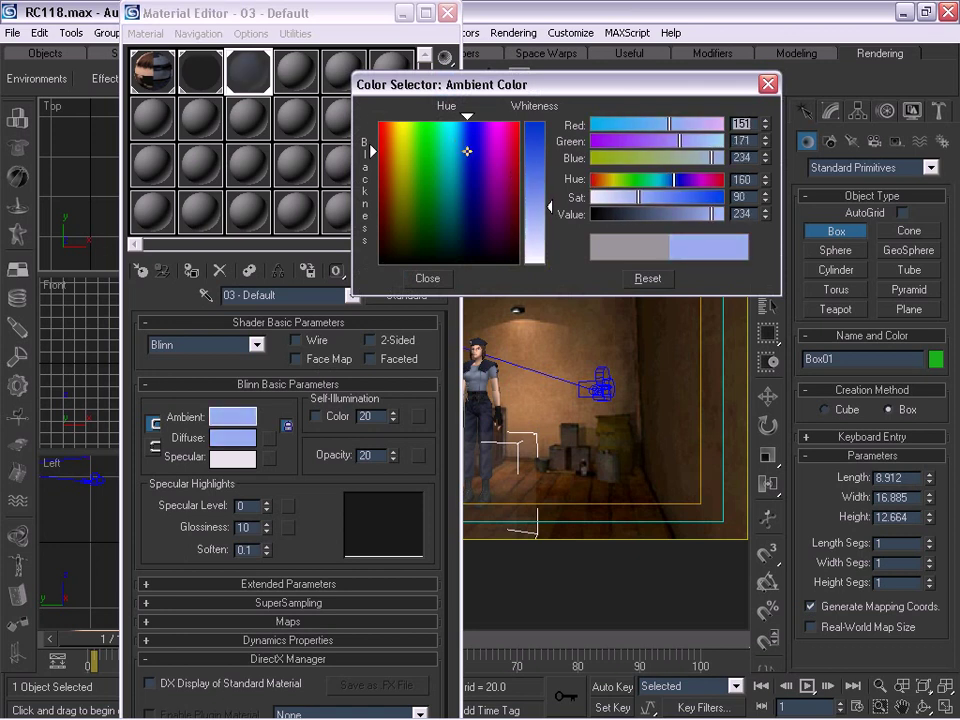
mouse_move(553, 214)
mouse_down()
mouse_move(551, 177)
mouse_move(551, 193)
mouse_up()
click(412, 278)
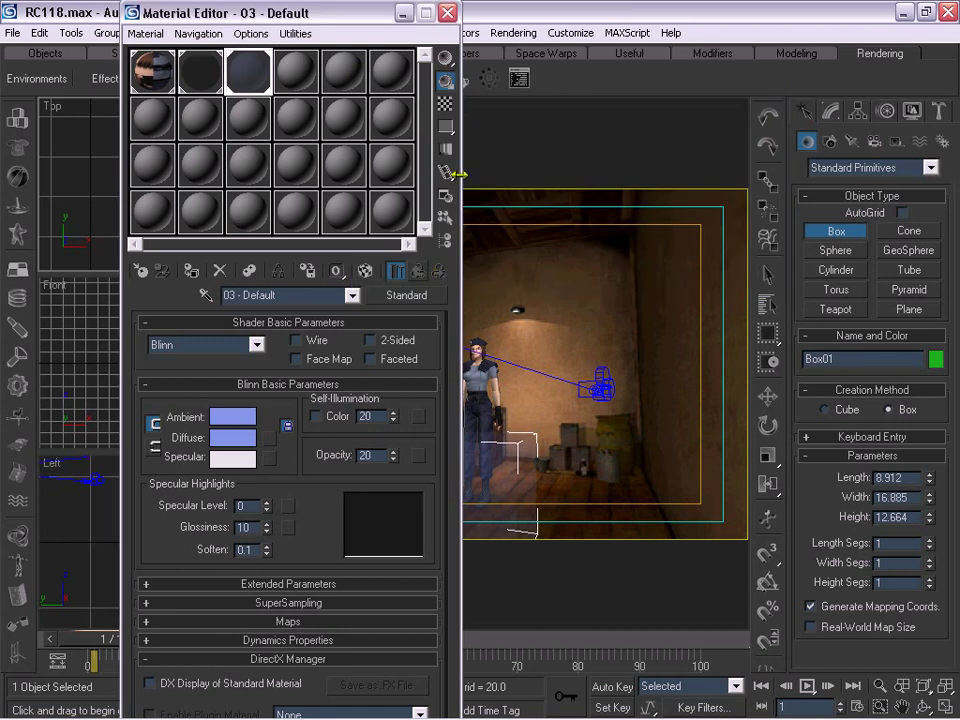
click(447, 13)
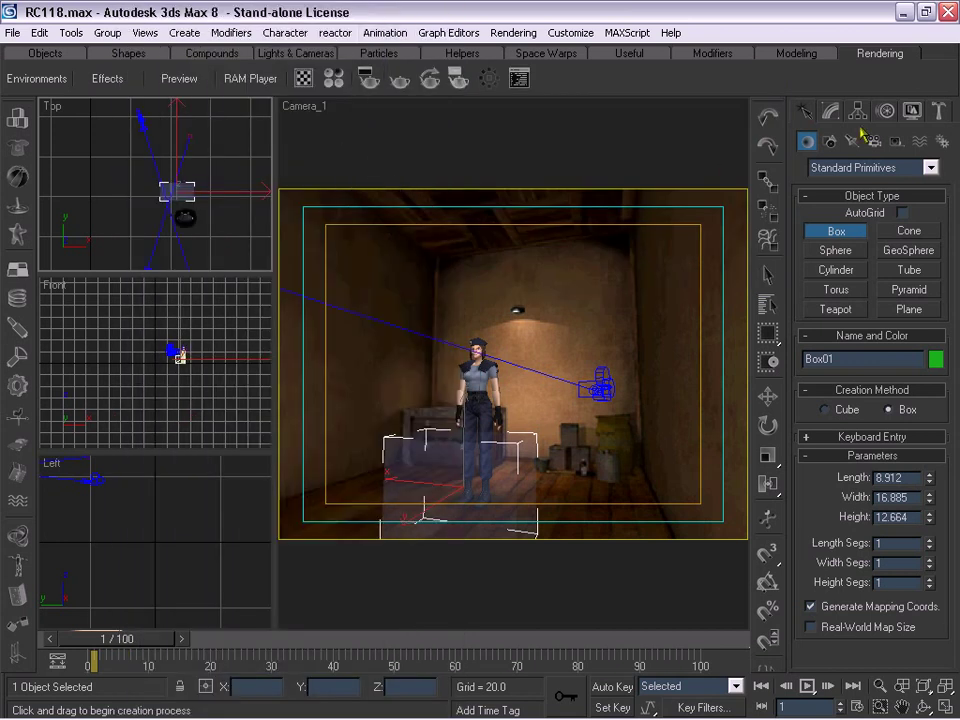
Flip the box's faces inward with a Normal modifier, then convert the box to an Editable Poly
right_click(696, 236)
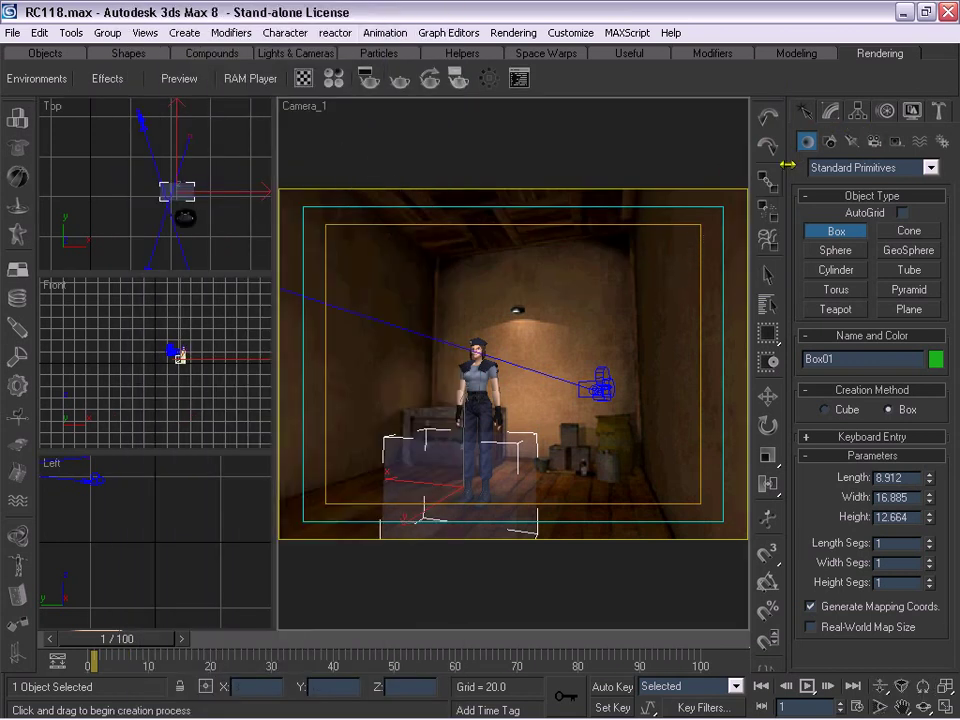
click(832, 111)
click(936, 162)
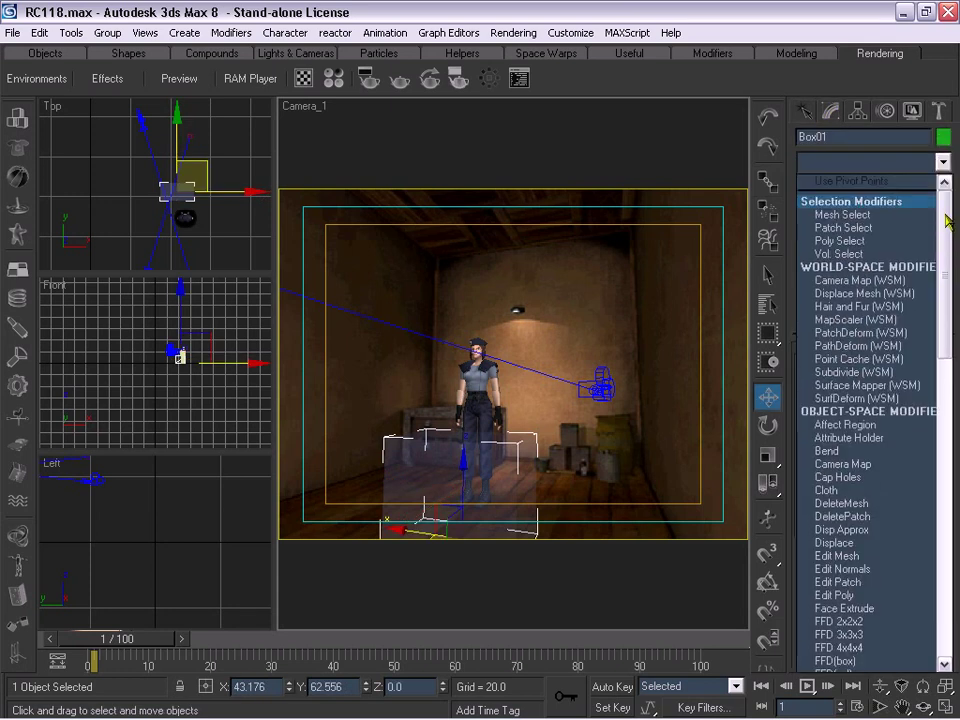
drag(945, 210, 930, 364)
click(880, 457)
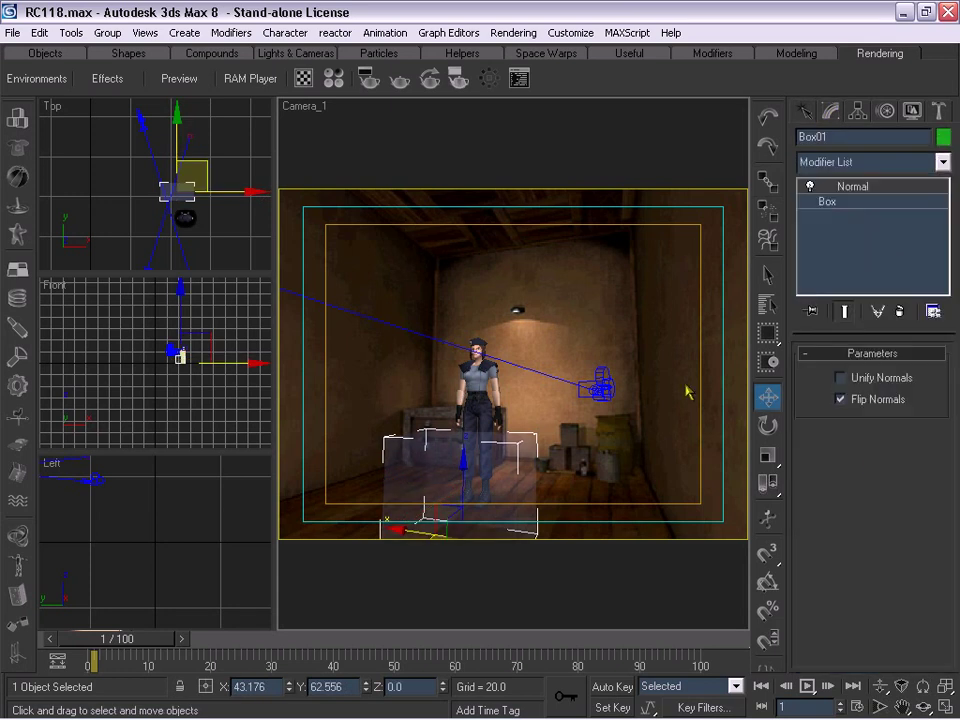
right_click(465, 422)
mouse_move(542, 696)
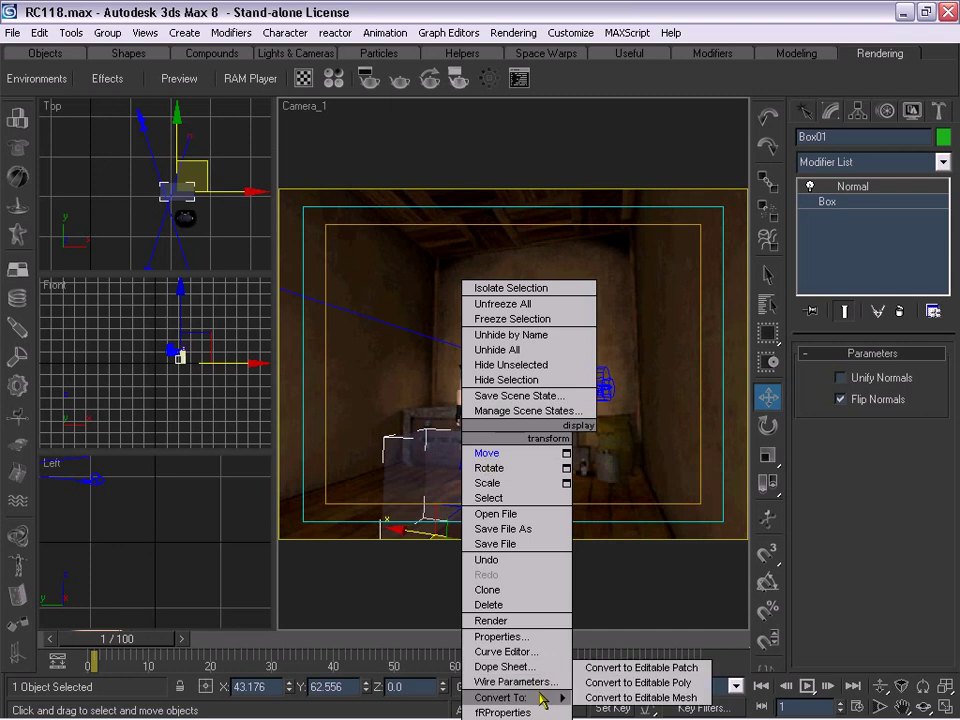
click(610, 683)
Enter vertex editing on the box and display edged faces in the camera view
click(820, 376)
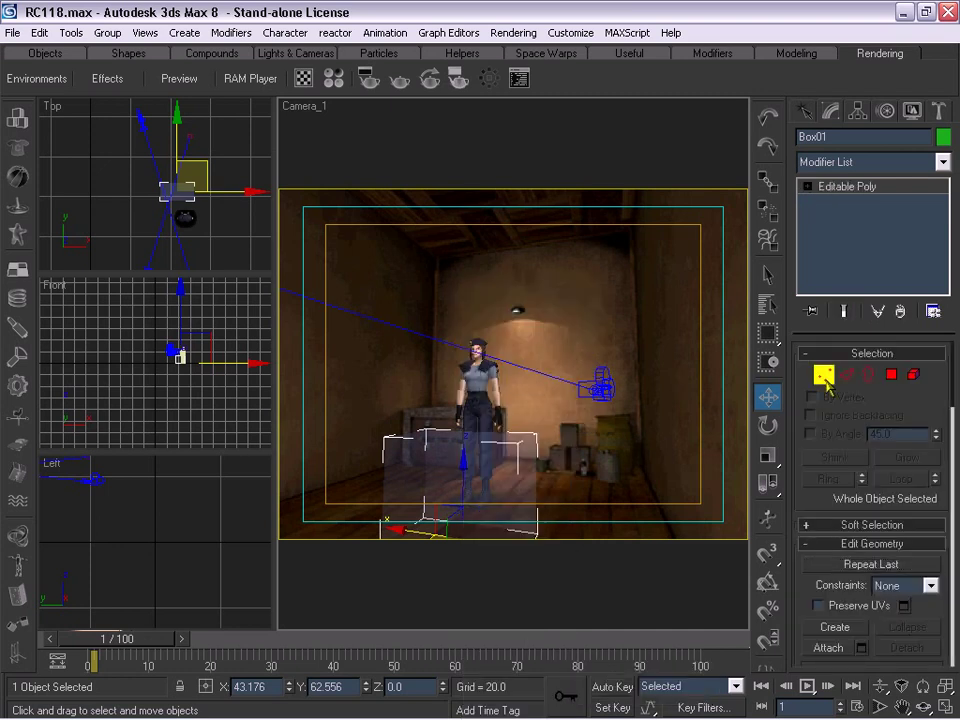
right_click(299, 108)
click(360, 186)
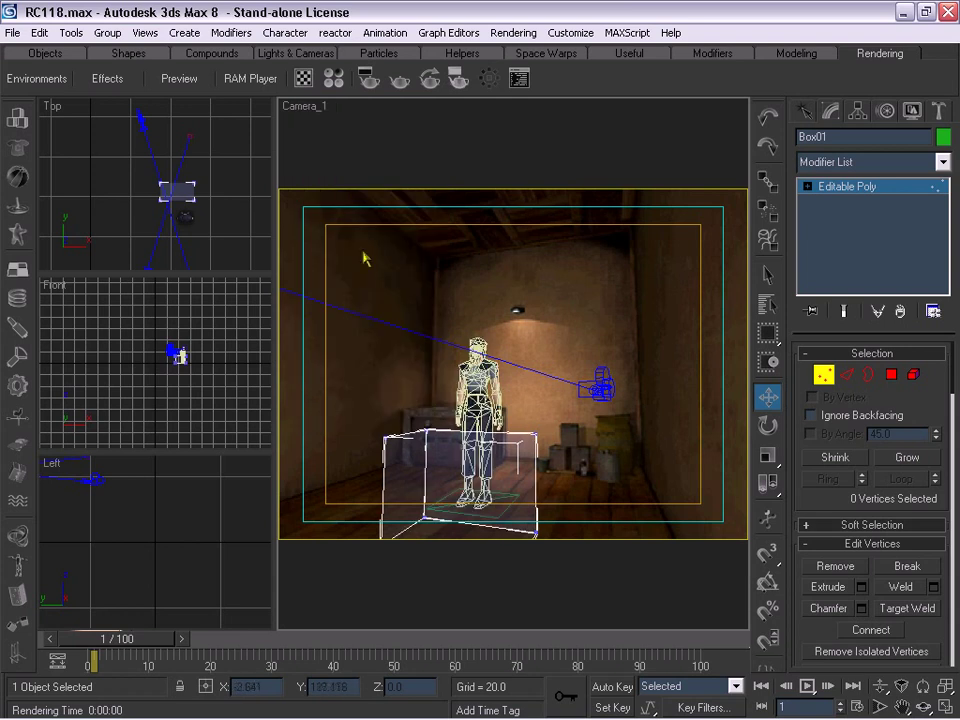
Move the box's four vertices on the lower side of the Top view along Y to the back wall seen from Camera_1
right_click(189, 184)
scroll(187, 187, up, 5)
middle_drag(189, 184, 132, 154)
drag(208, 216, 209, 216)
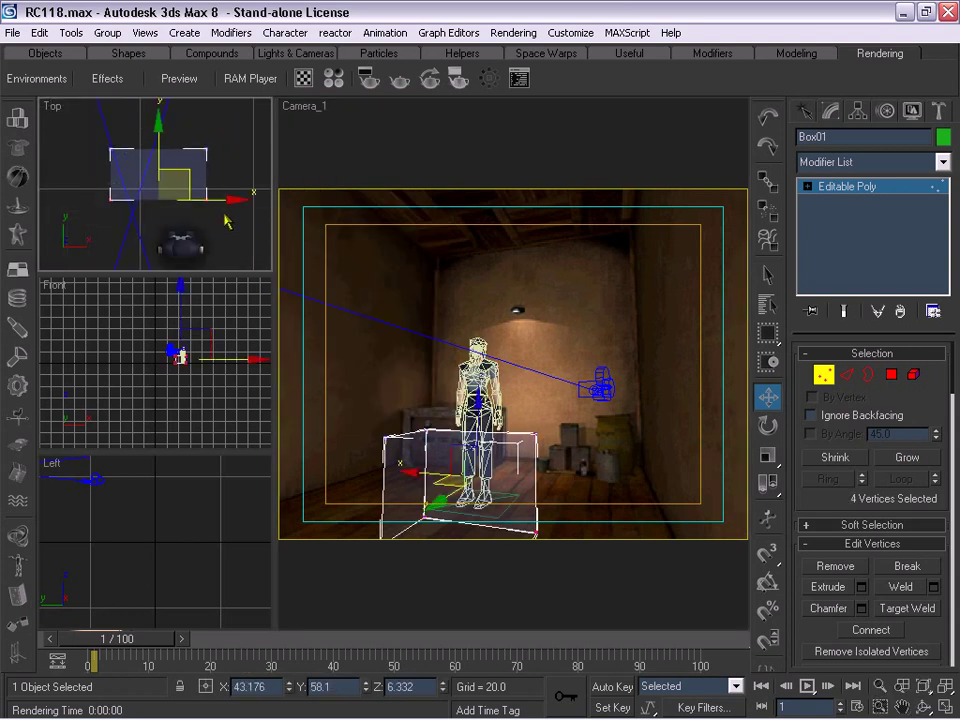
drag(157, 149, 161, 197)
middle_drag(169, 195, 185, 126)
scroll(180, 141, up, 3)
drag(188, 122, 202, 219)
scroll(198, 208, down, 3)
middle_drag(180, 178, 154, 133)
drag(154, 130, 146, 256)
Move the box's four vertices on the +X side out to about X 75 to match the side wall in Camera_1
scroll(176, 170, down, 4)
middle_drag(181, 162, 152, 172)
drag(163, 131, 137, 264)
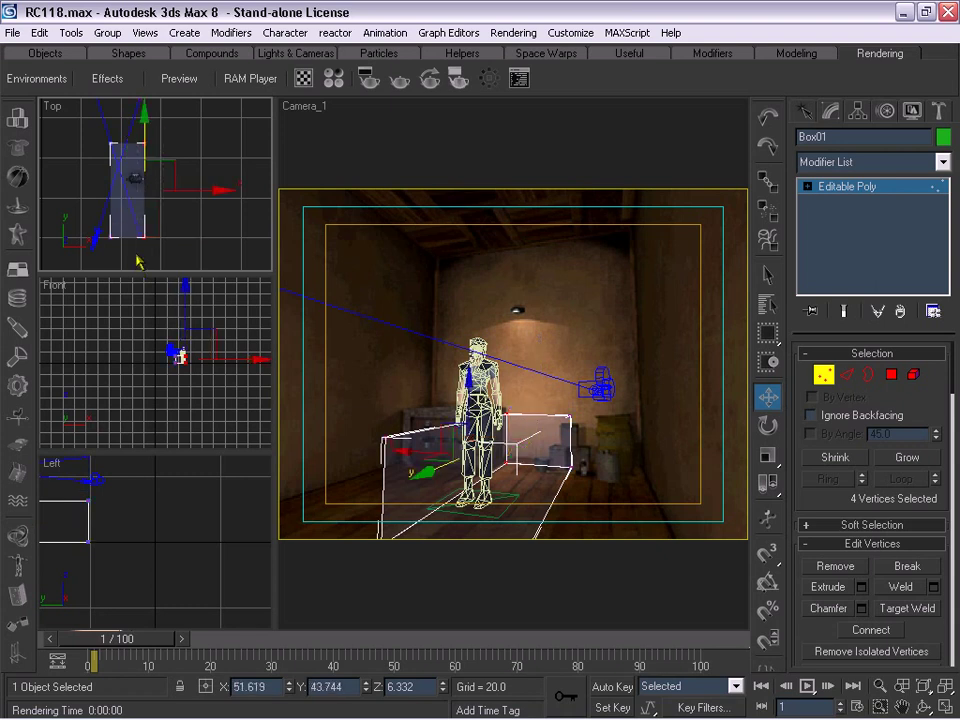
drag(208, 190, 243, 191)
scroll(193, 212, up, 3)
scroll(171, 202, up, 2)
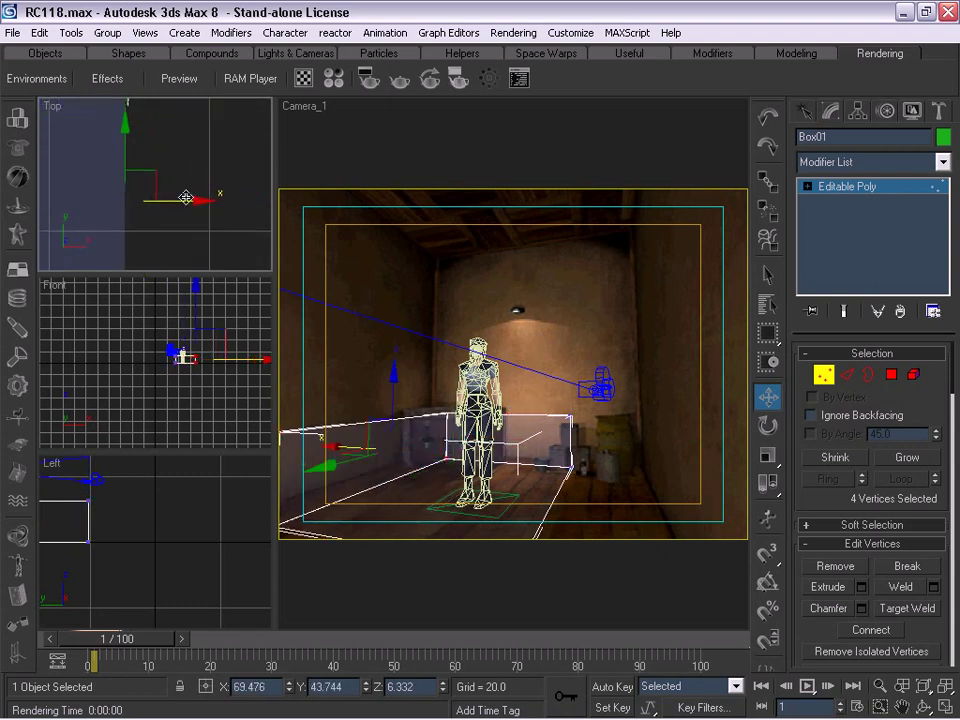
drag(183, 201, 227, 195)
scroll(164, 185, down, 3)
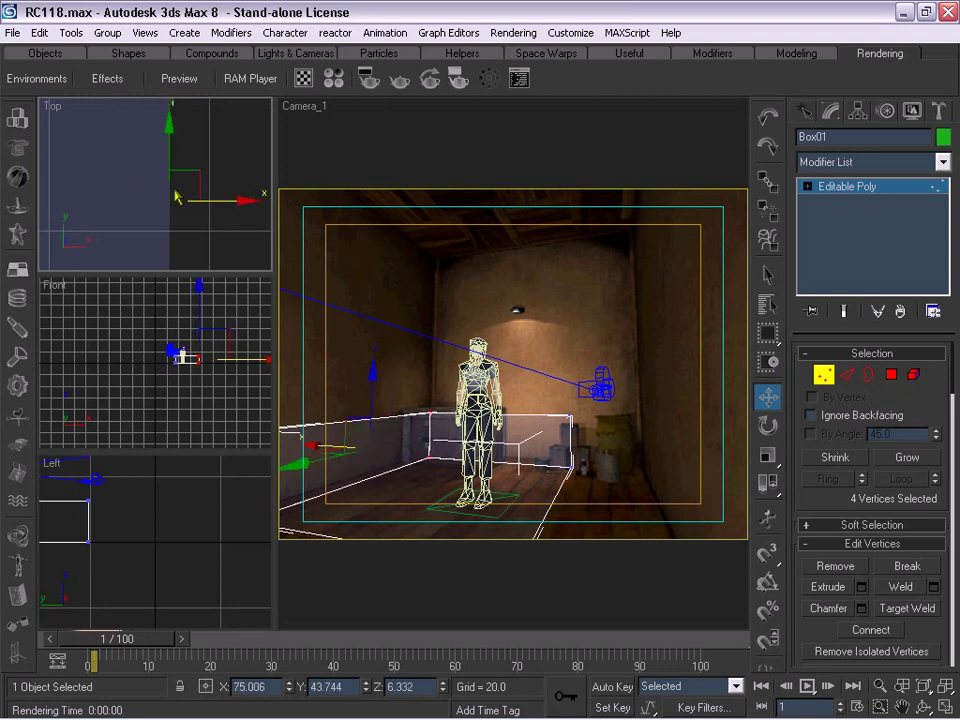
Move the box's four vertices on the -X side out to about X 18 to match the opposite side wall
scroll(164, 185, down, 3)
scroll(94, 150, up, 3)
drag(75, 139, 118, 251)
scroll(126, 215, up, 2)
scroll(125, 209, up, 3)
middle_drag(96, 192, 242, 181)
drag(209, 180, 144, 180)
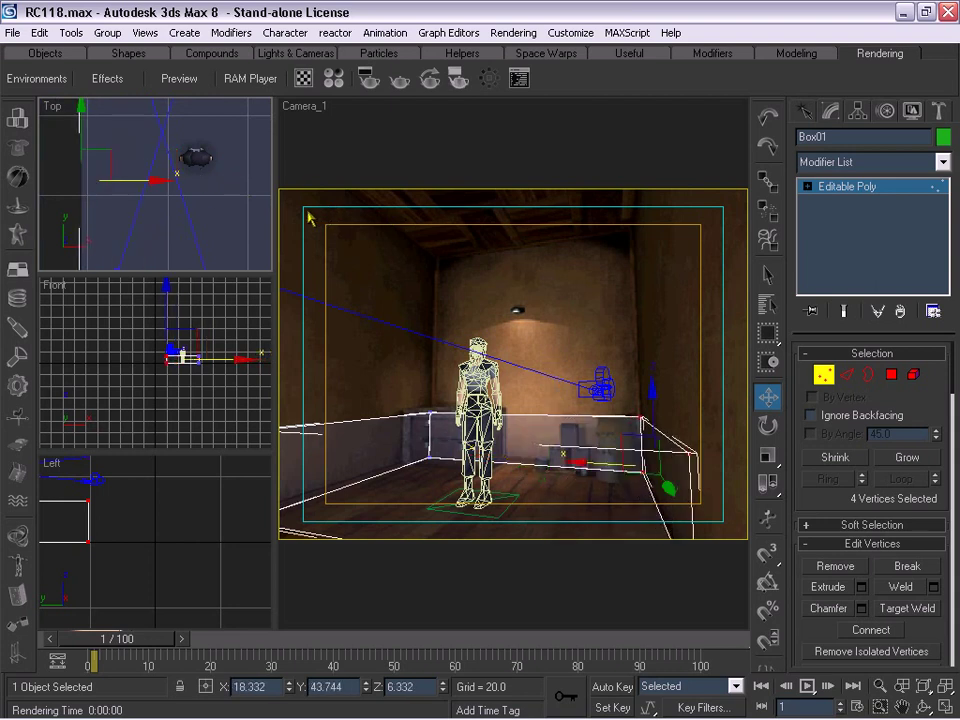
Raise the box's four upper vertices in the Front view to about Z 59, matching the room's ceiling
scroll(186, 349, up, 5)
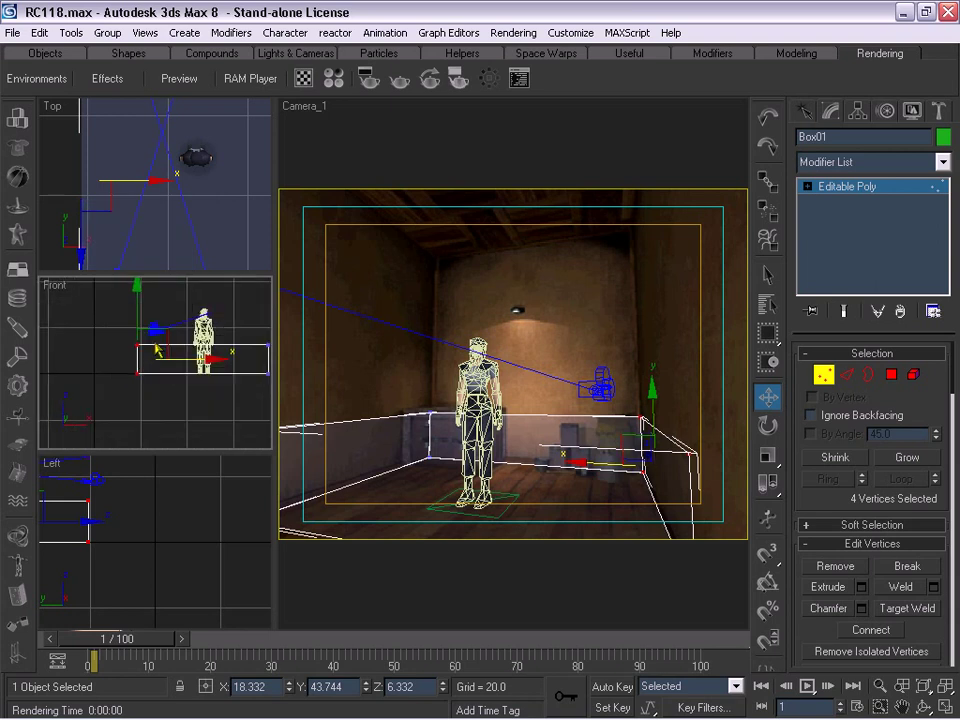
scroll(186, 349, down, 4)
drag(81, 333, 201, 364)
drag(153, 303, 153, 254)
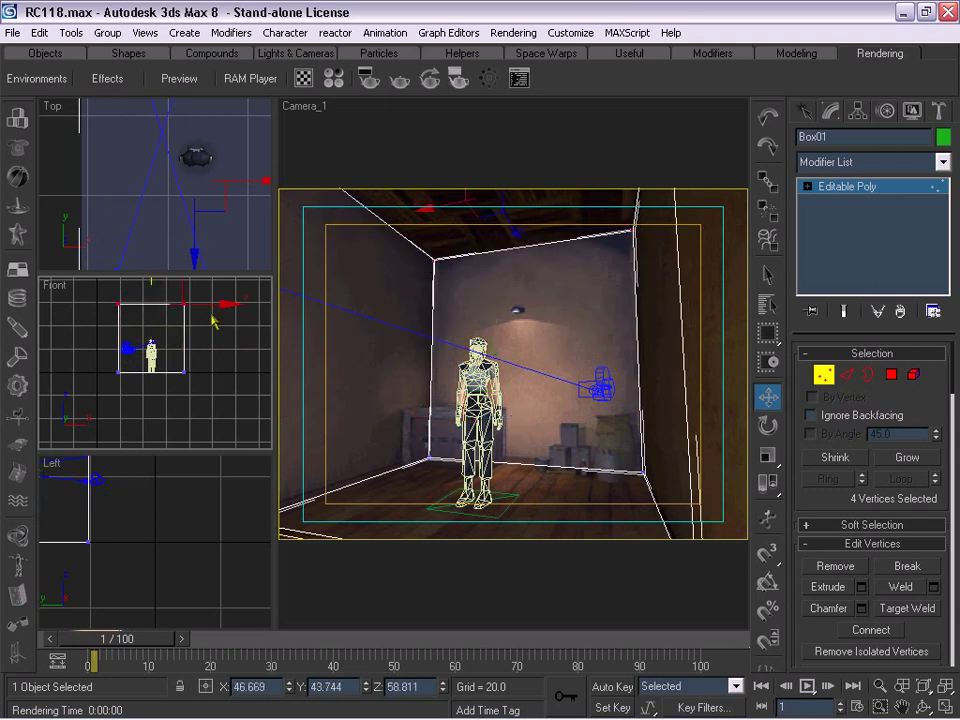
Switch the camera viewport to Camera_0 and go back to frame 0
right_click(302, 105)
click(448, 116)
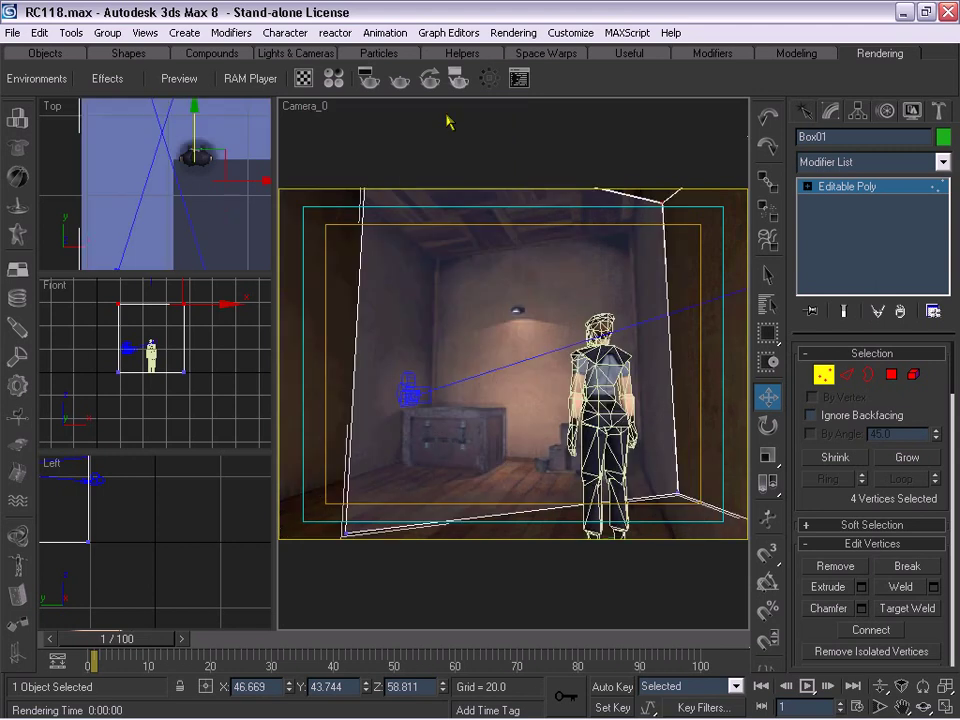
click(47, 639)
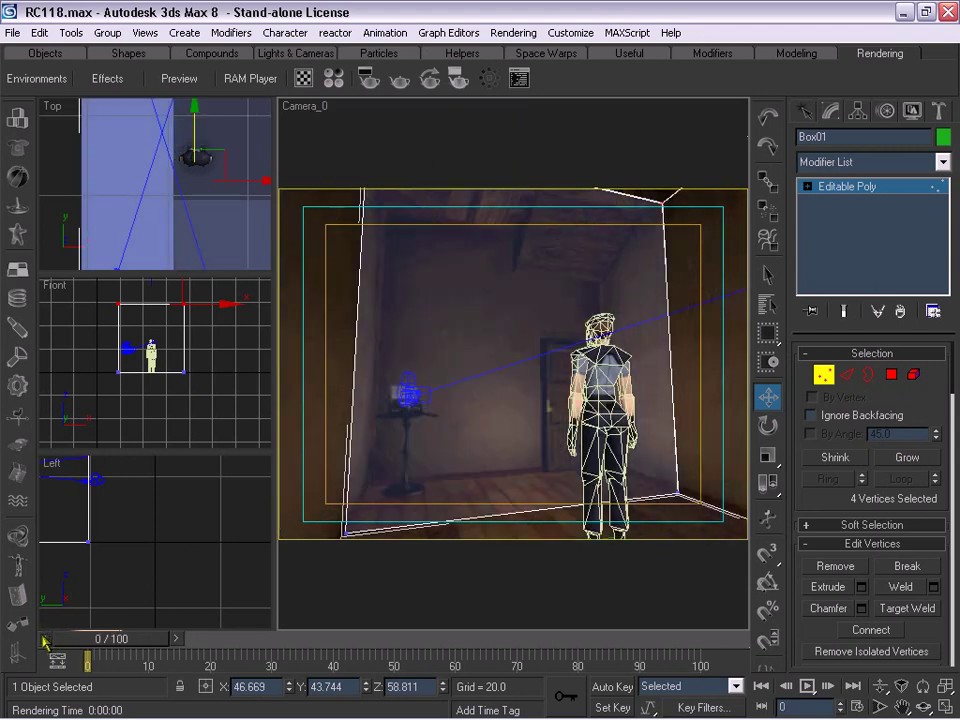
Move the box's four vertices on the +Y side to the far wall seen from Camera_0, and leave vertex editing
middle_drag(165, 194, 148, 239)
scroll(147, 239, down, 2)
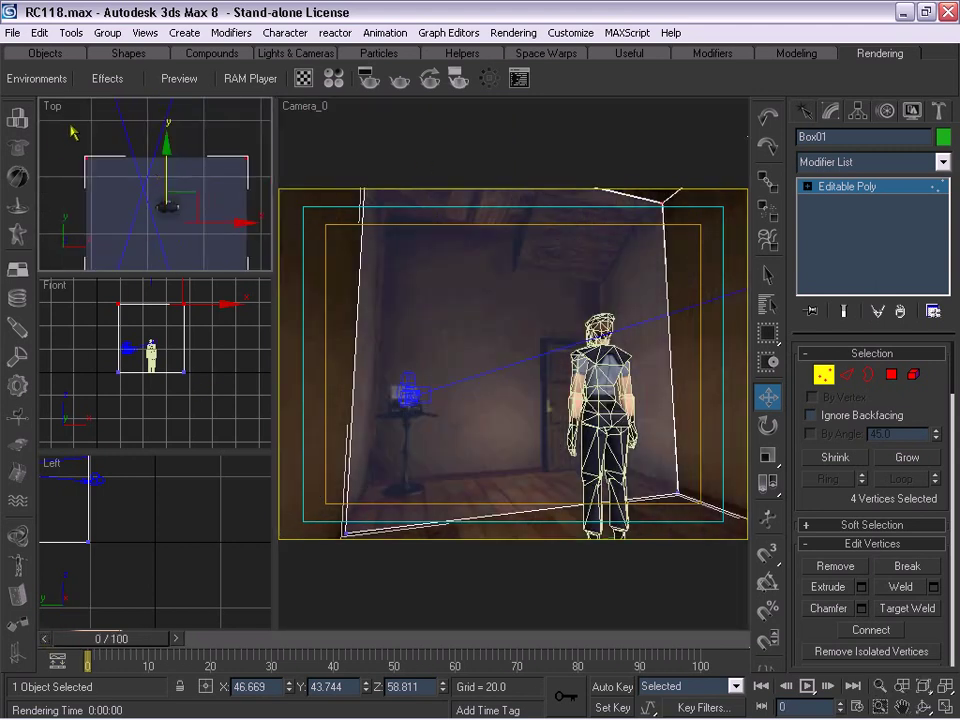
drag(69, 146, 264, 190)
middle_drag(188, 152, 181, 217)
drag(161, 162, 149, 96)
click(826, 376)
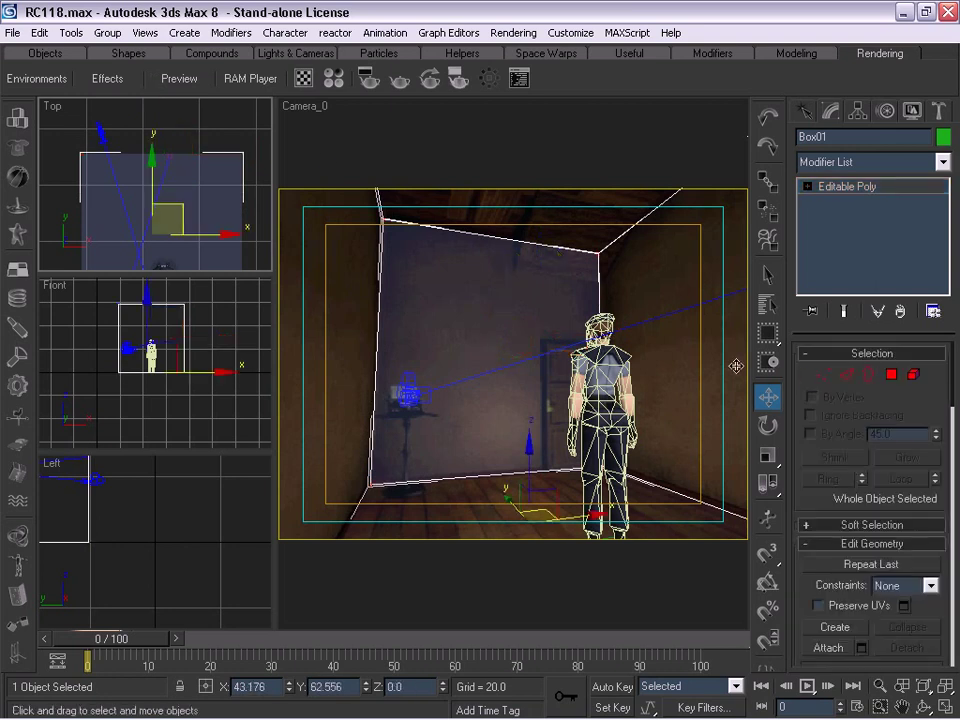
Create an Omni light near Jill in the Top view, at about X 48, Y 55
click(277, 58)
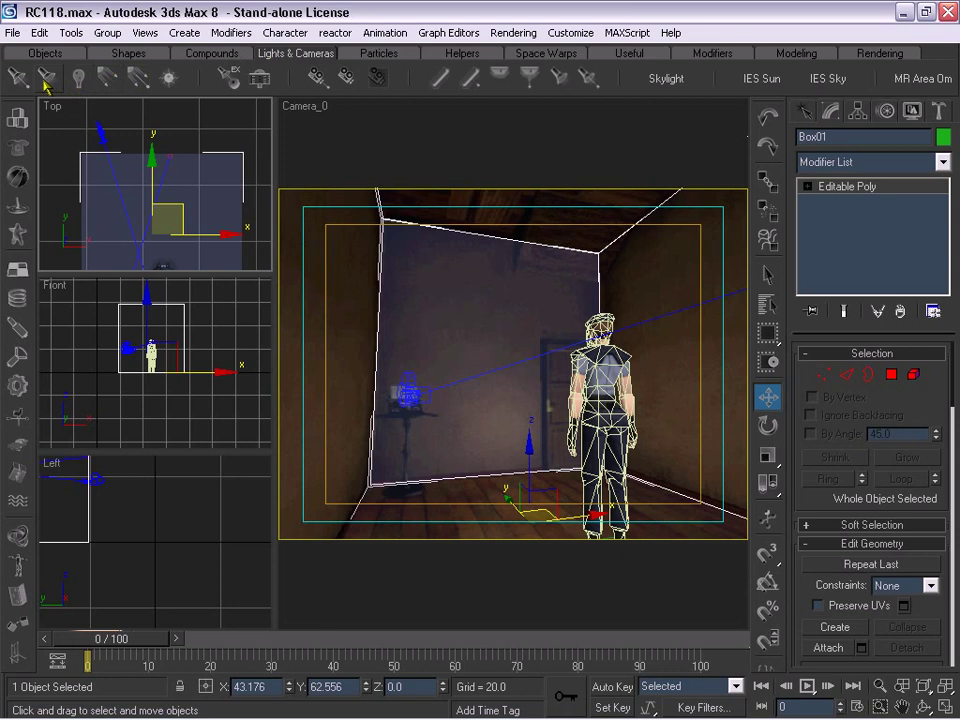
click(78, 78)
scroll(128, 178, down, 2)
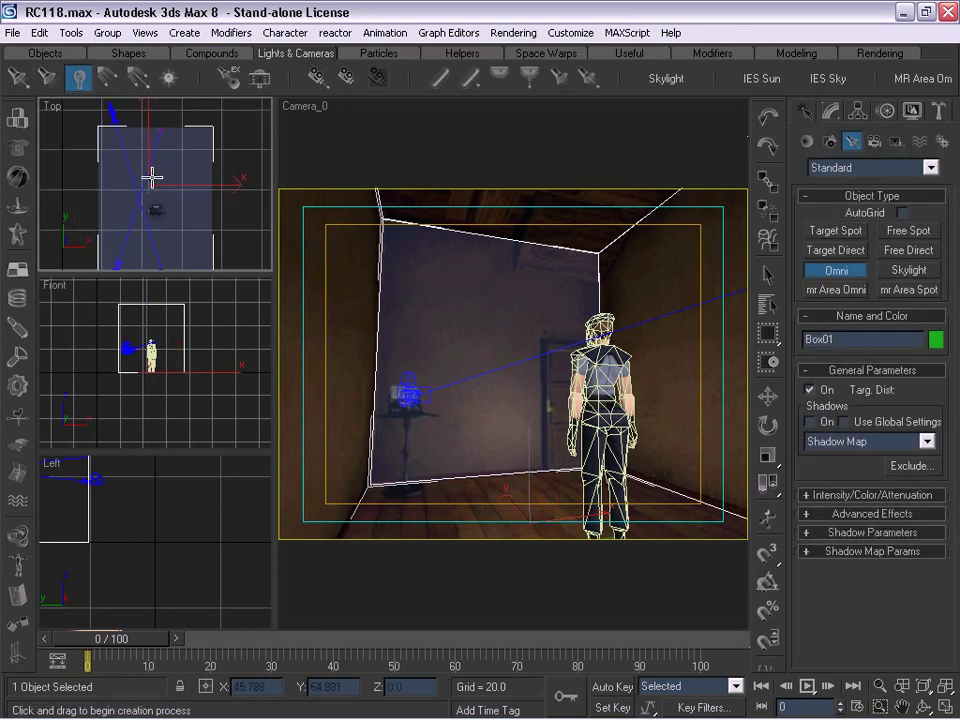
scroll(152, 207, down, 2)
click(157, 194)
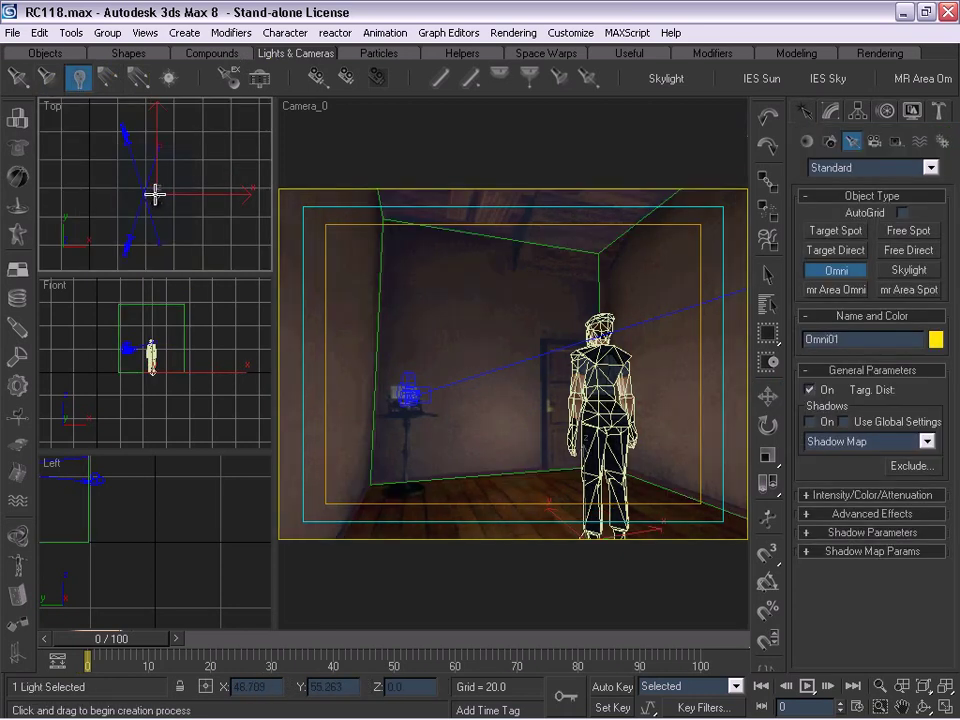
right_click(160, 195)
middle_drag(163, 350, 172, 358)
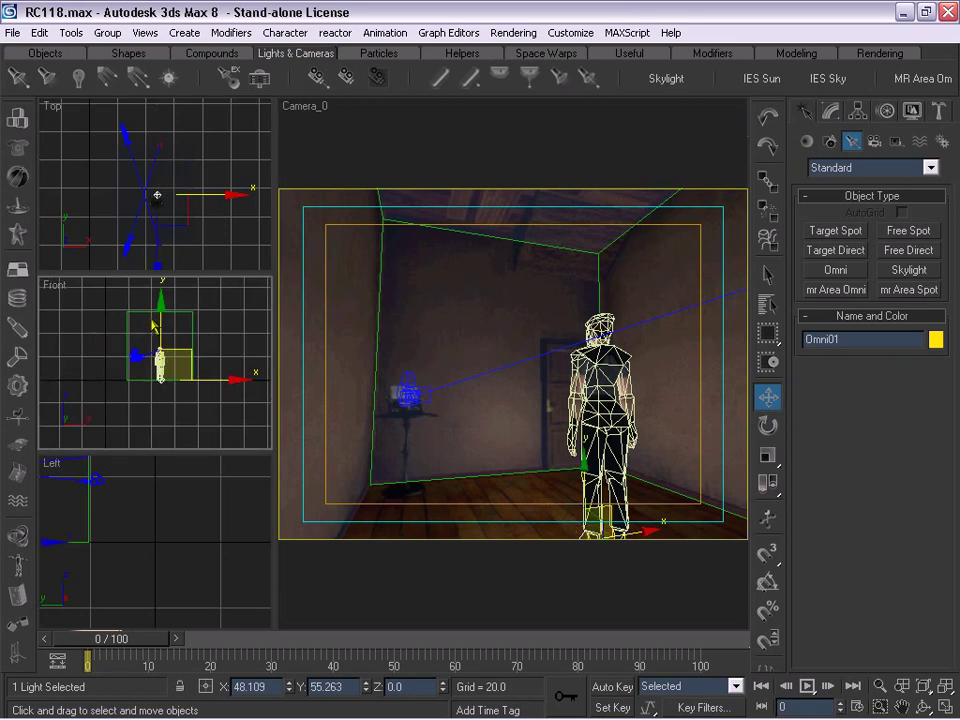
Raise the Omni light to Z 25.2 in the Front view and give it Inverse decay with a start of 23.2
drag(160, 316, 161, 304)
drag(159, 293, 159, 289)
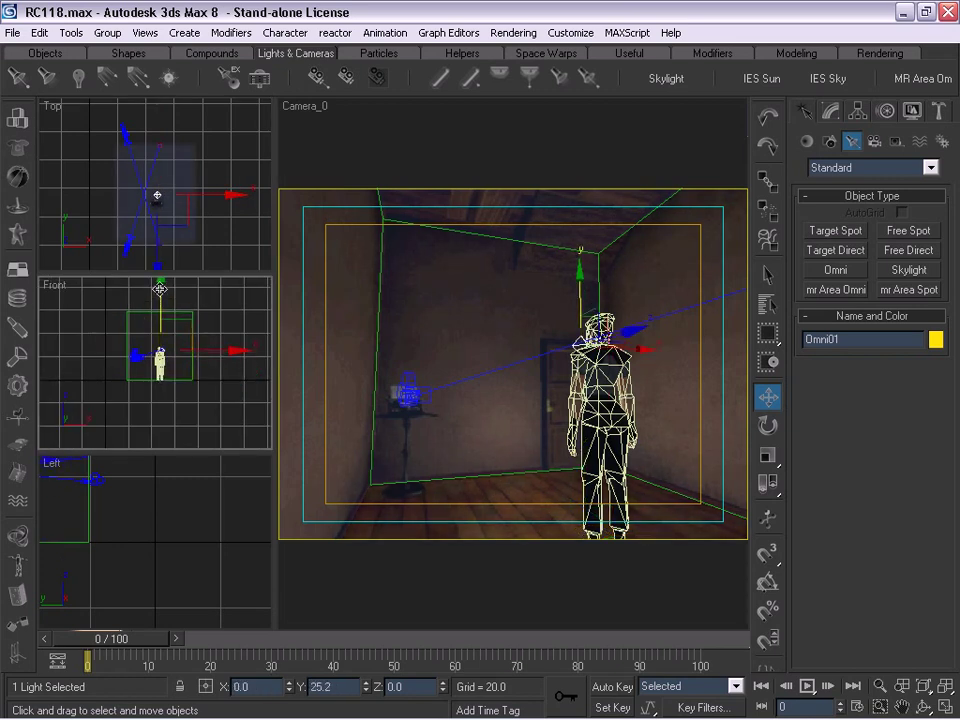
click(838, 114)
click(927, 463)
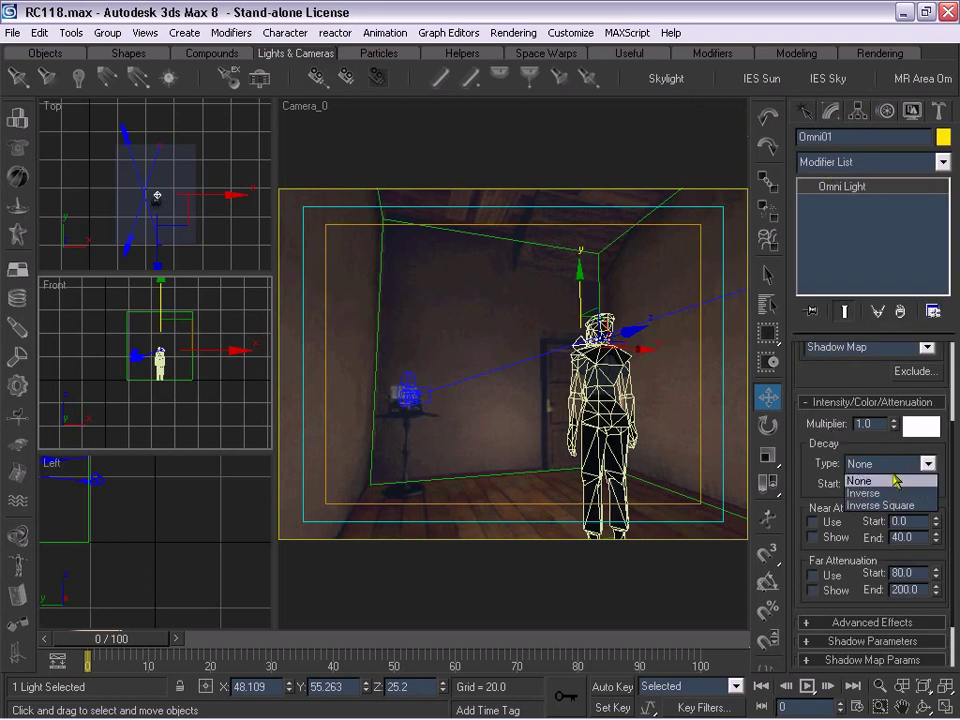
click(884, 491)
drag(876, 510, 875, 522)
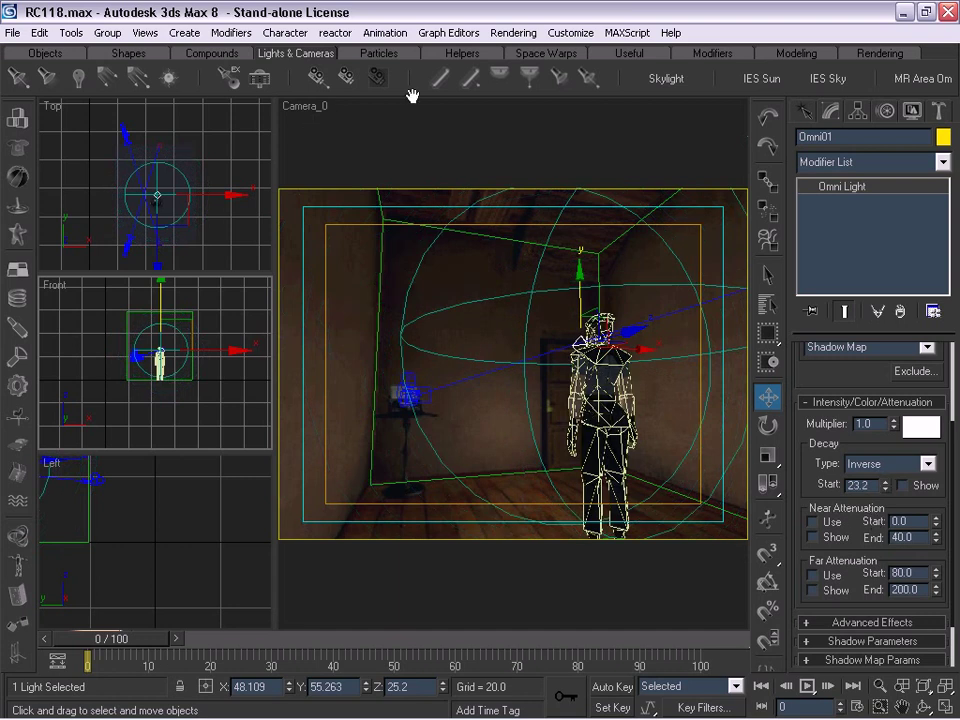
Set the opacity of the room box's blue material, 03 - Default, to 100
click(850, 55)
key(m)
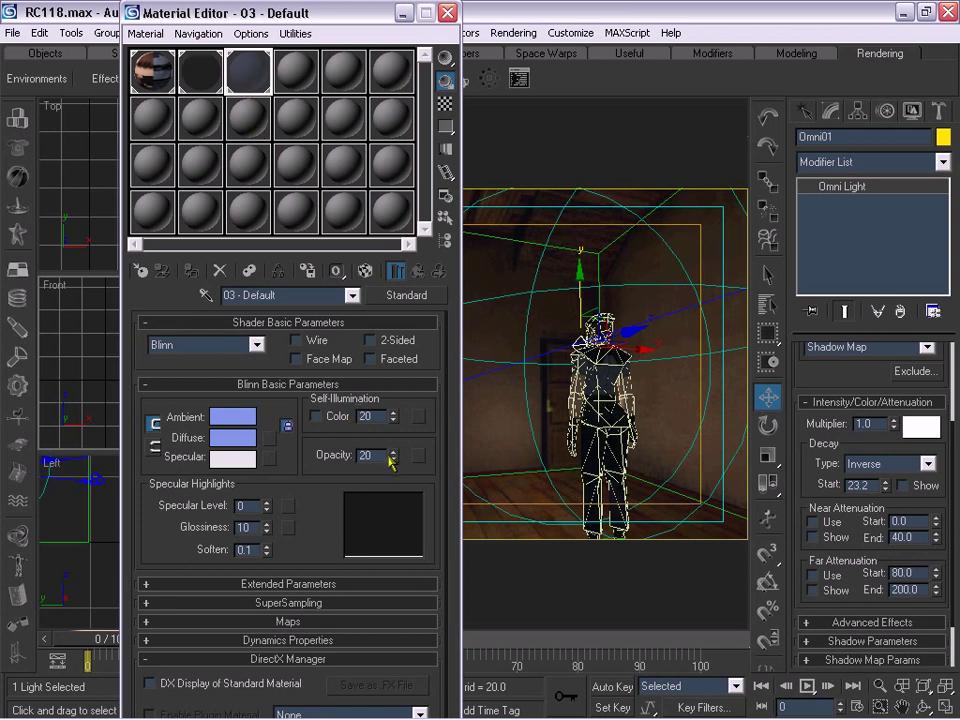
drag(391, 386, 393, 311)
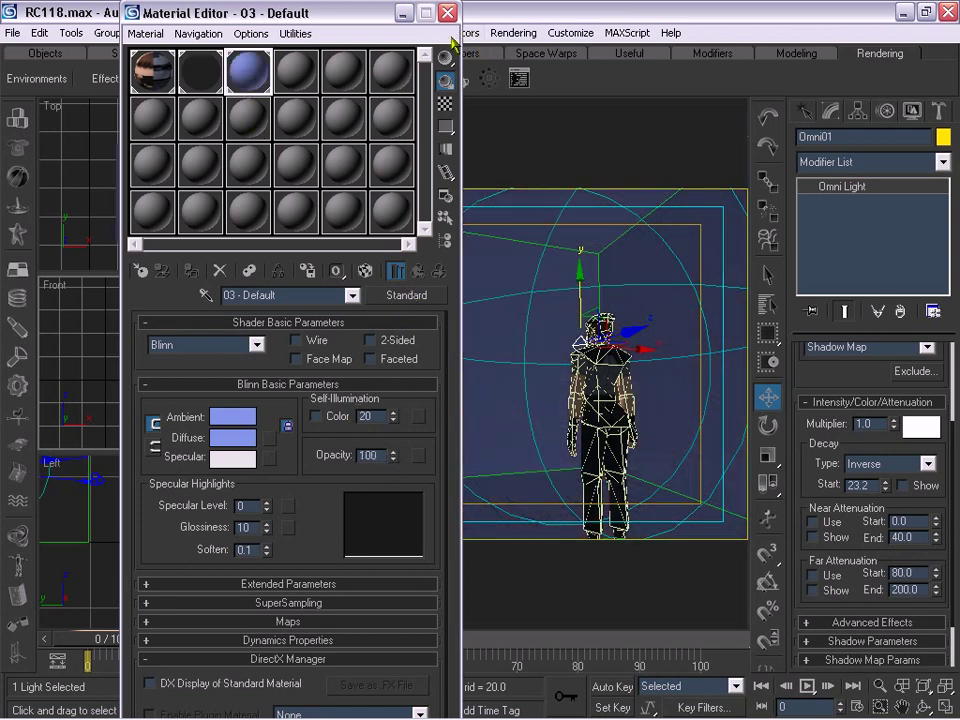
click(446, 12)
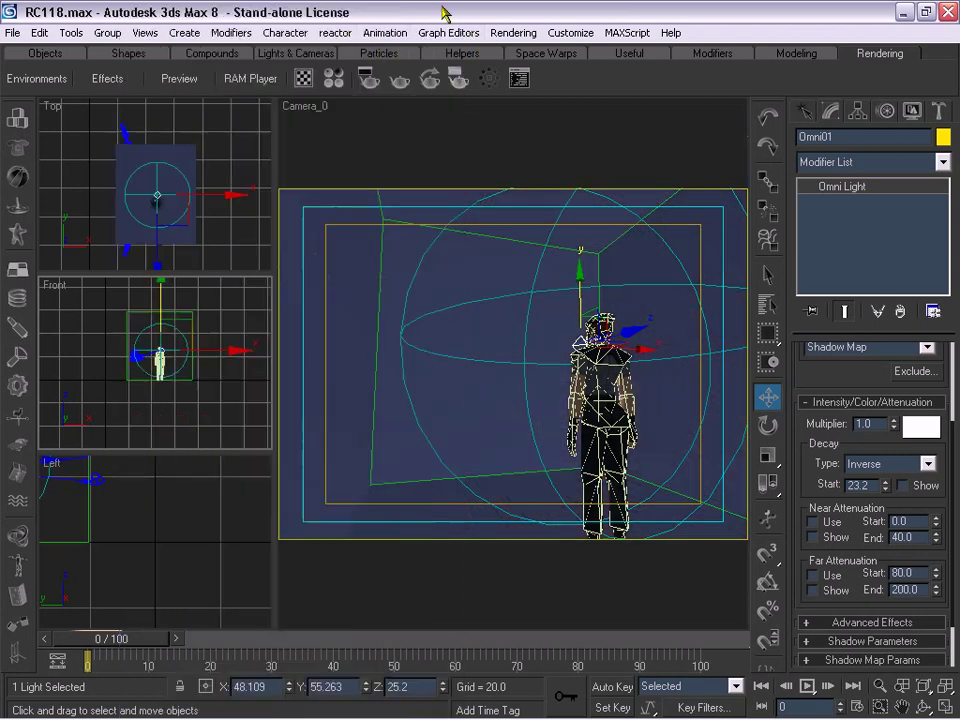
Test-render the lit room with Jill from Camera_0 and dismiss the rendered frame
click(399, 79)
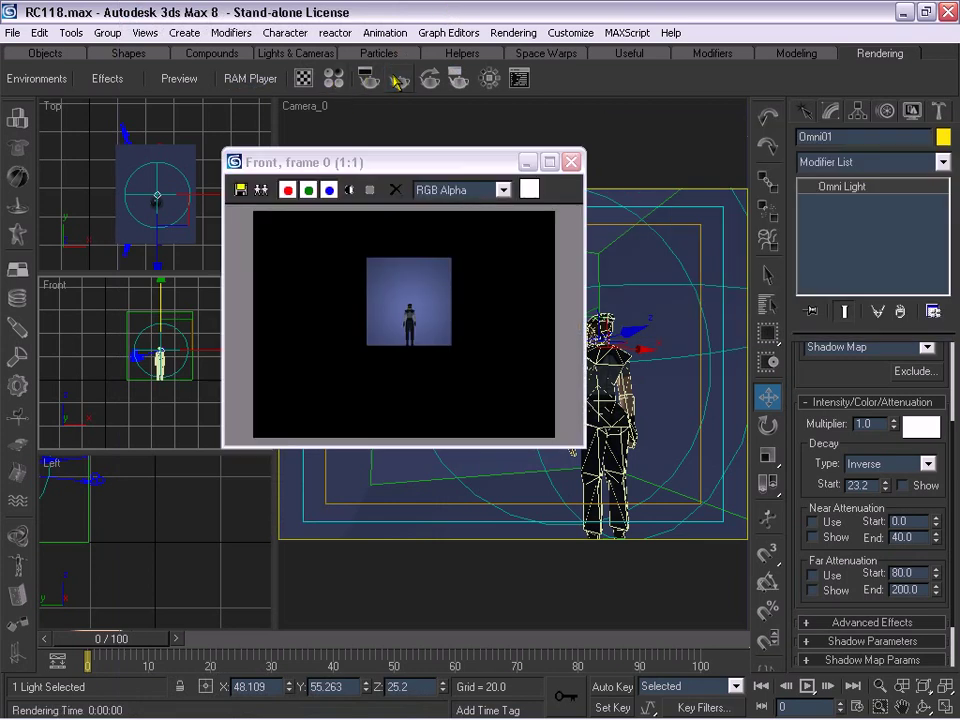
click(572, 161)
right_click(536, 194)
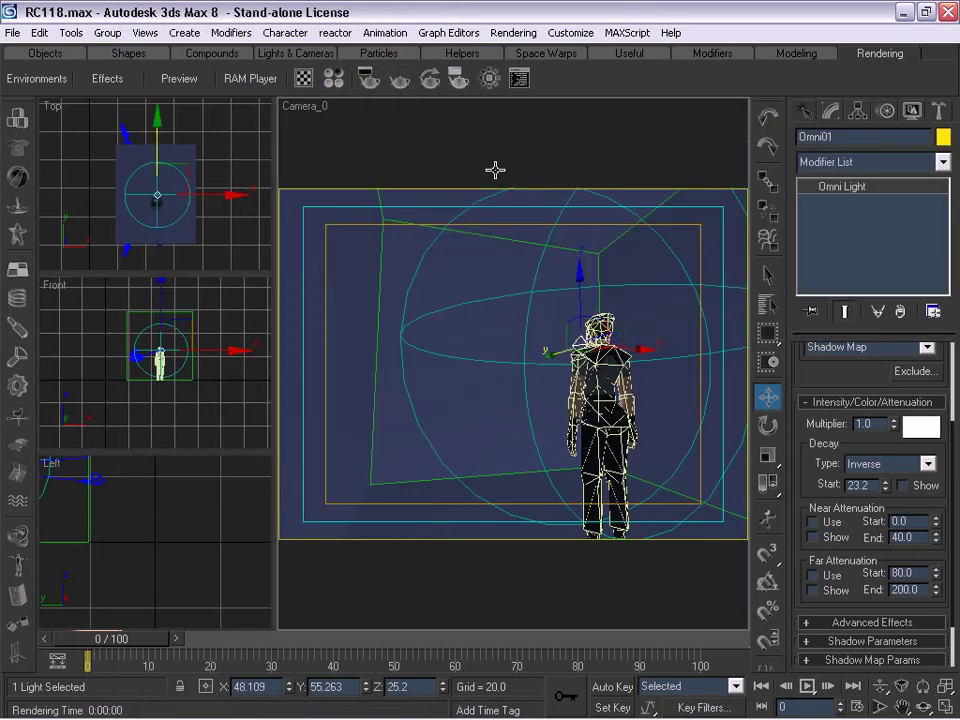
click(402, 82)
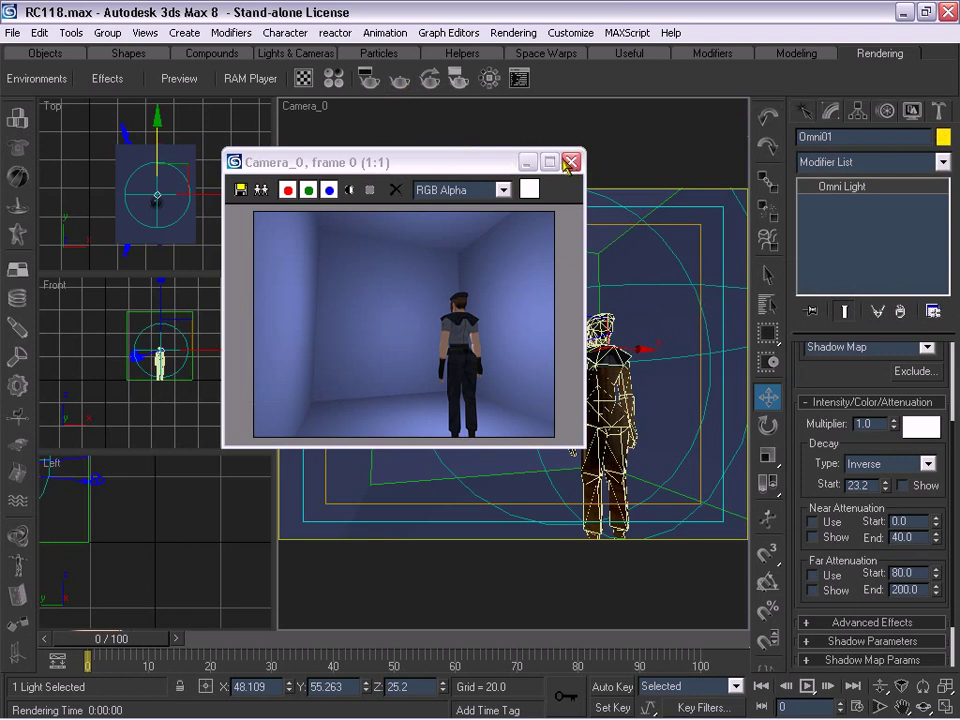
click(570, 161)
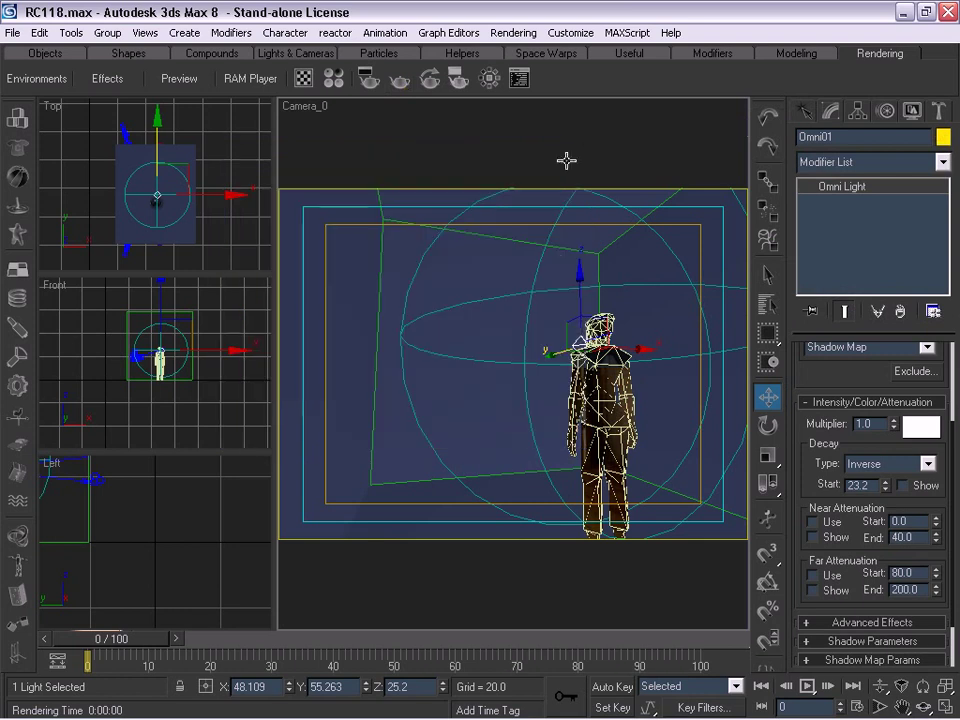
Switch the camera viewport to Camera_1 and test-render the room with Jill from there
right_click(290, 105)
mouse_move(330, 117)
click(437, 131)
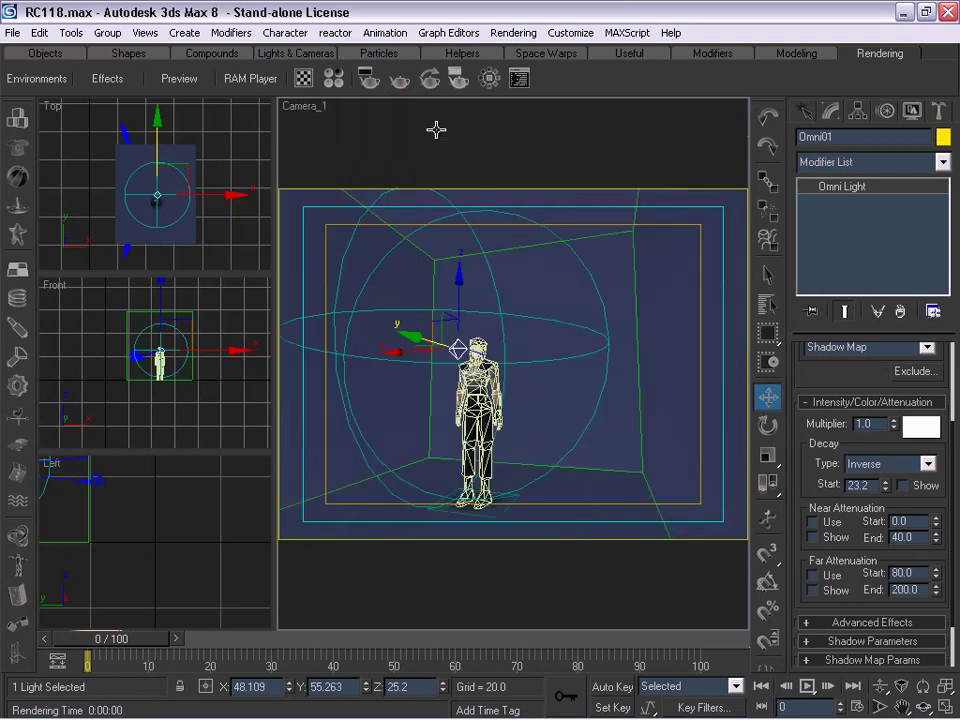
click(398, 84)
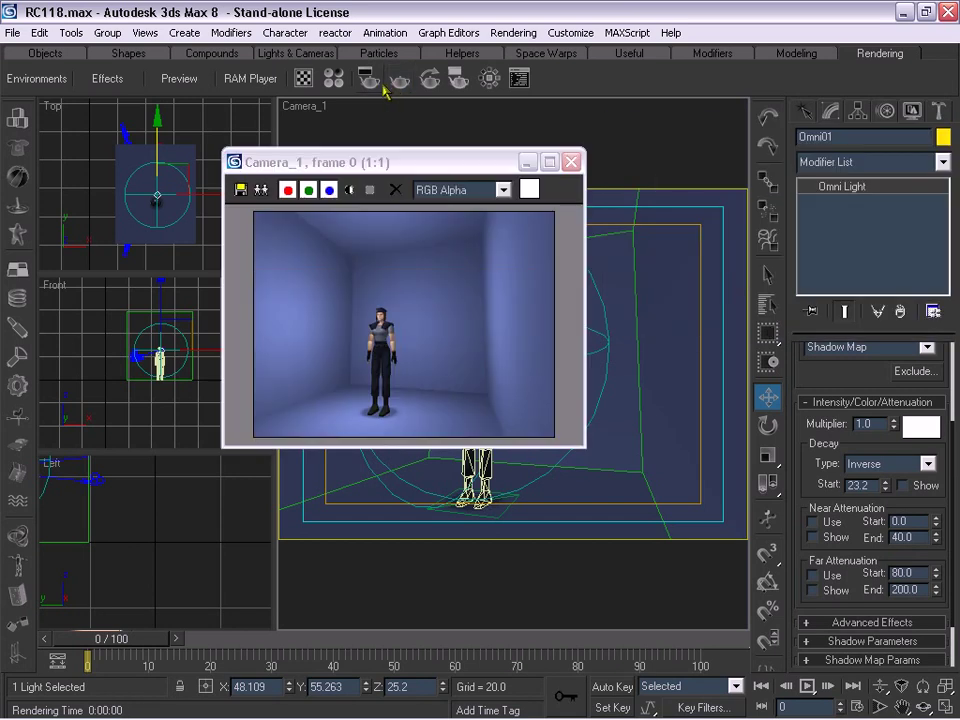
click(571, 161)
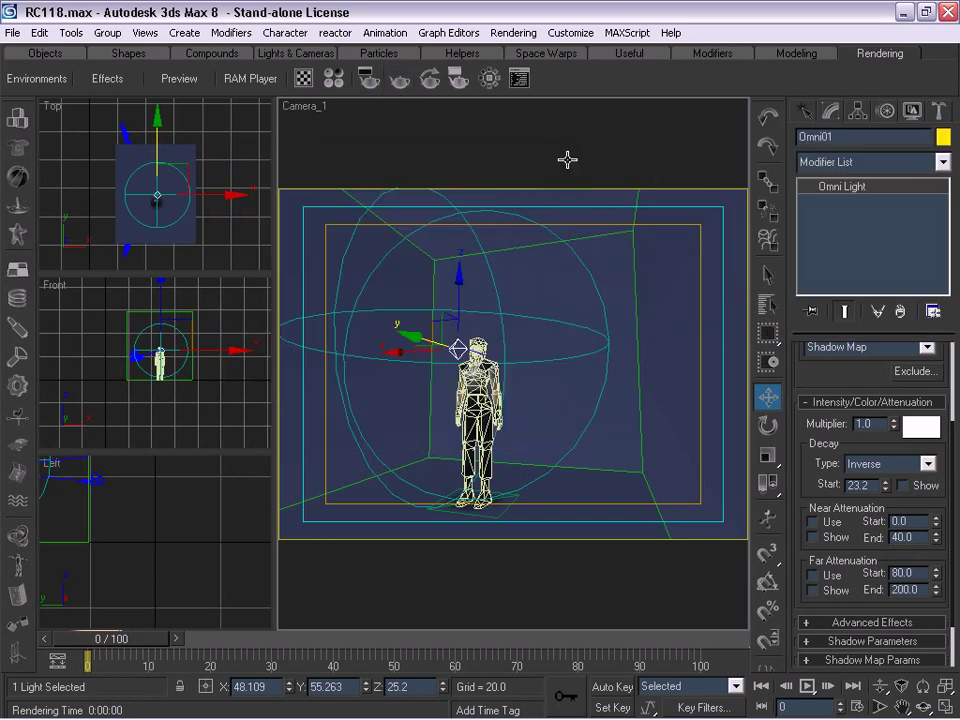
Make the Jill+Shadow group non-renderable in its object properties
click(470, 410)
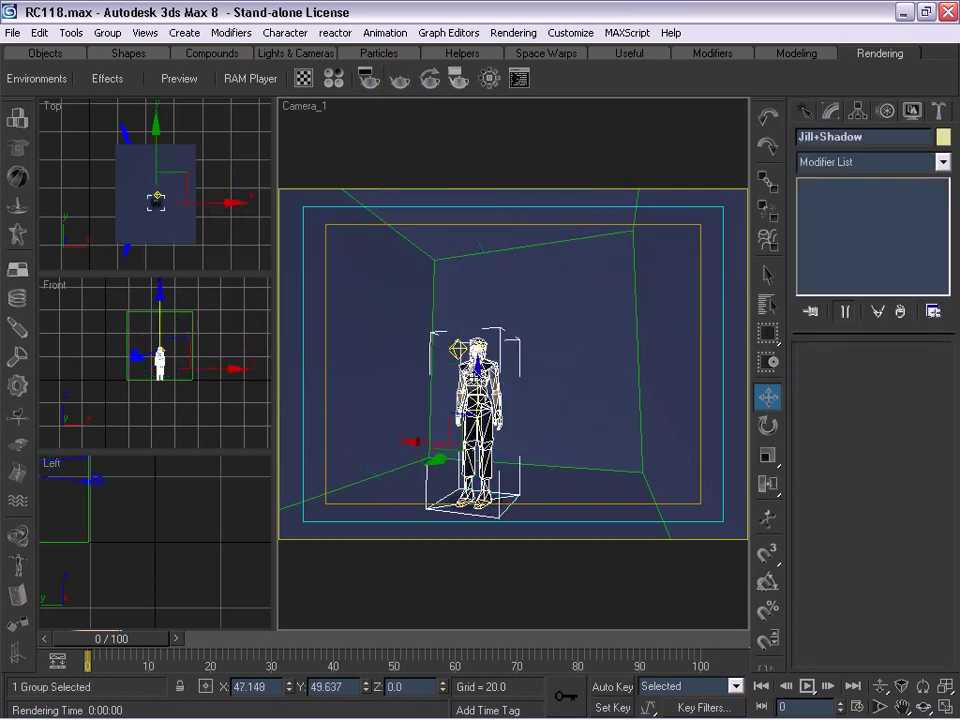
right_click(479, 361)
click(535, 566)
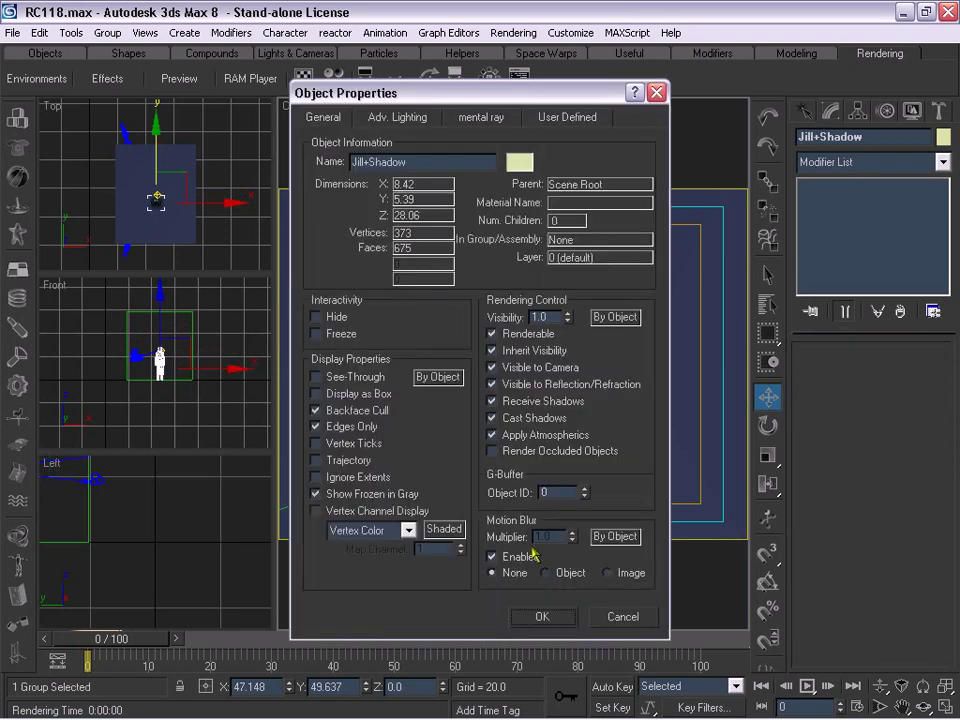
click(492, 333)
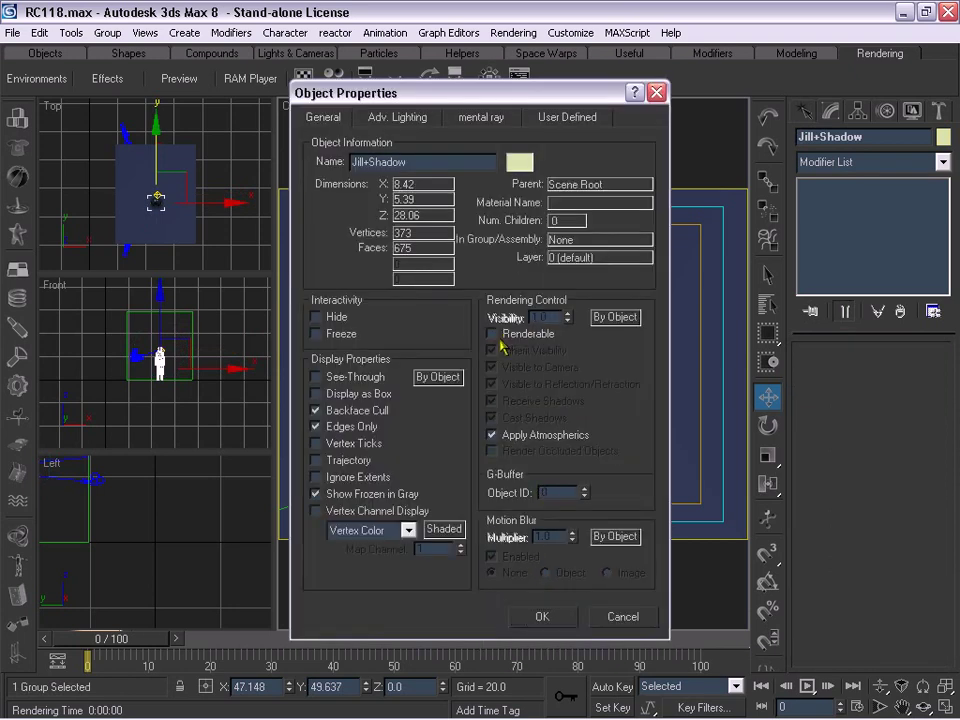
click(542, 617)
Set the self-illumination of the 03 - Default material to 7 and test-render the empty room from Camera_1
click(333, 82)
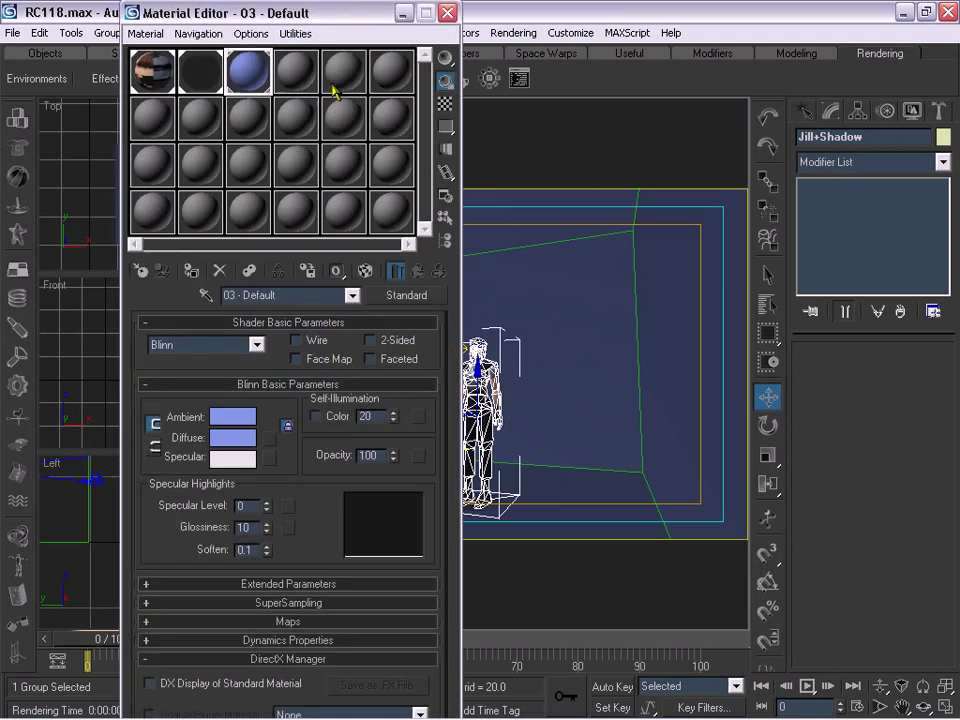
drag(391, 419, 391, 430)
click(447, 12)
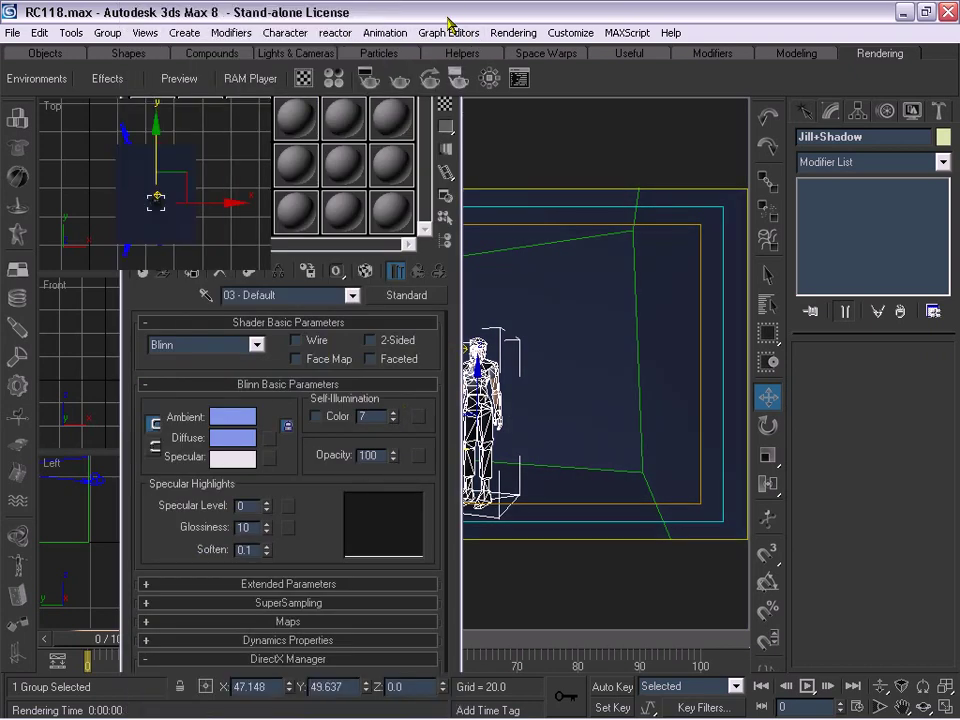
click(398, 78)
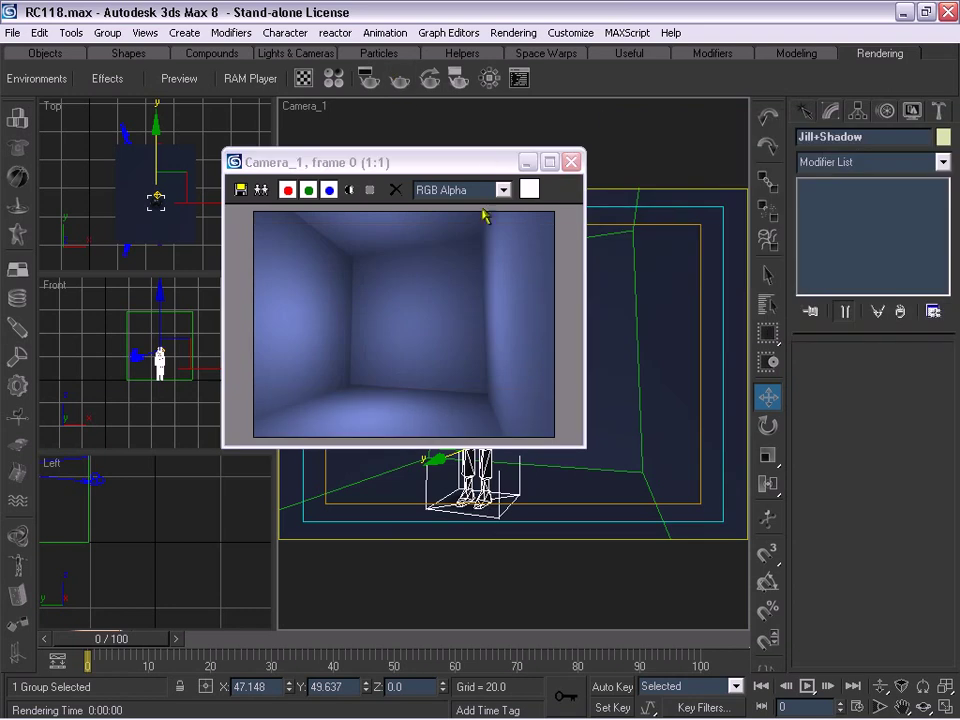
click(571, 161)
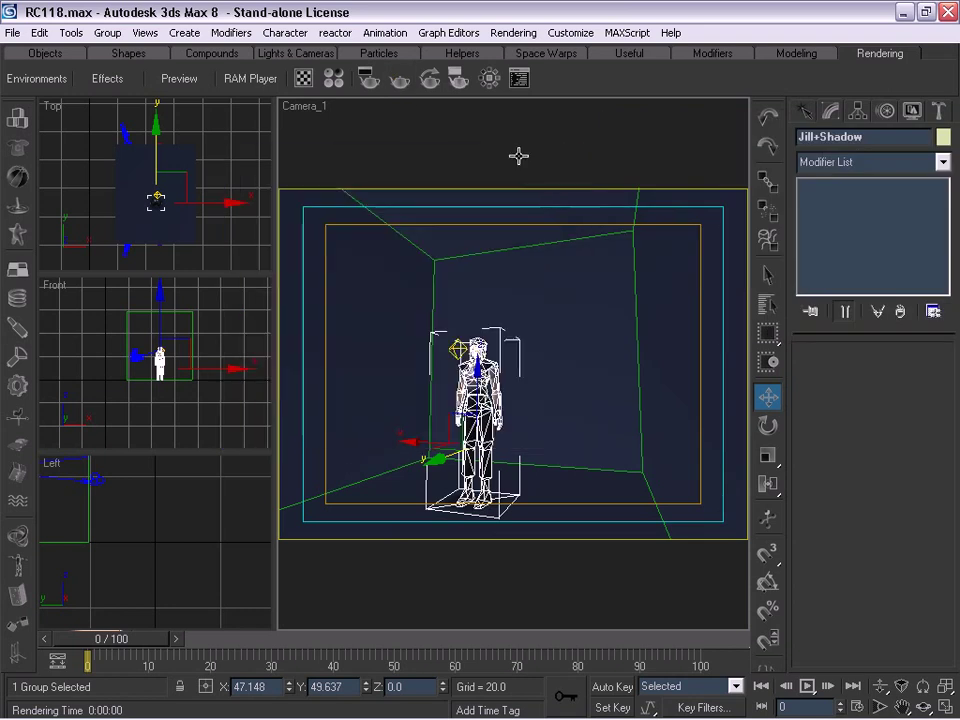
Switch the camera viewport back to Camera_0 and render the empty room
right_click(313, 106)
mouse_move(392, 118)
click(480, 113)
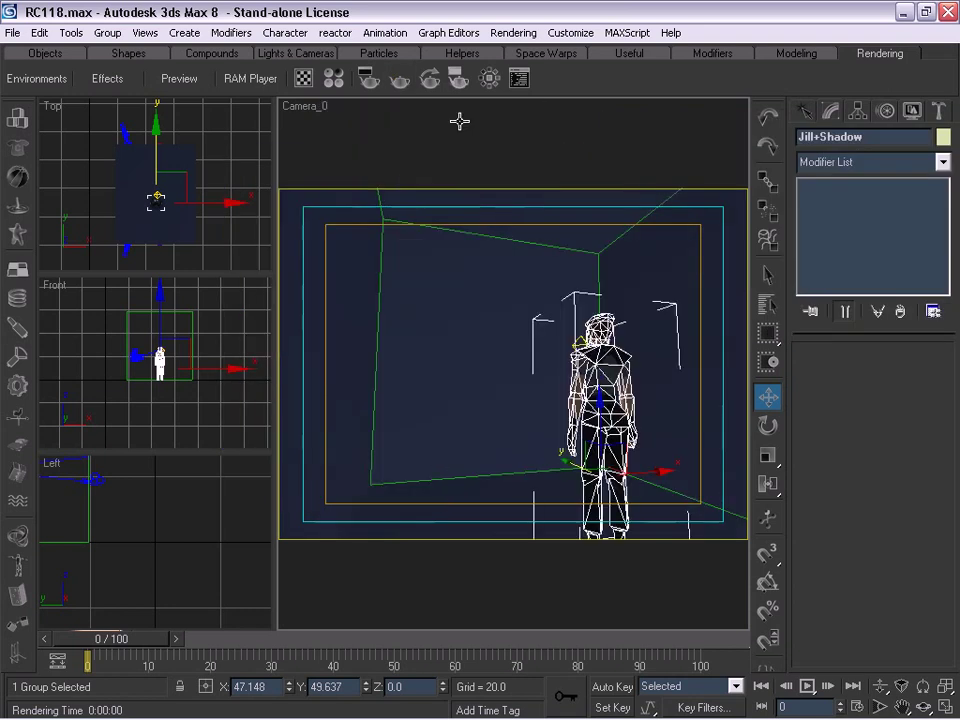
click(398, 80)
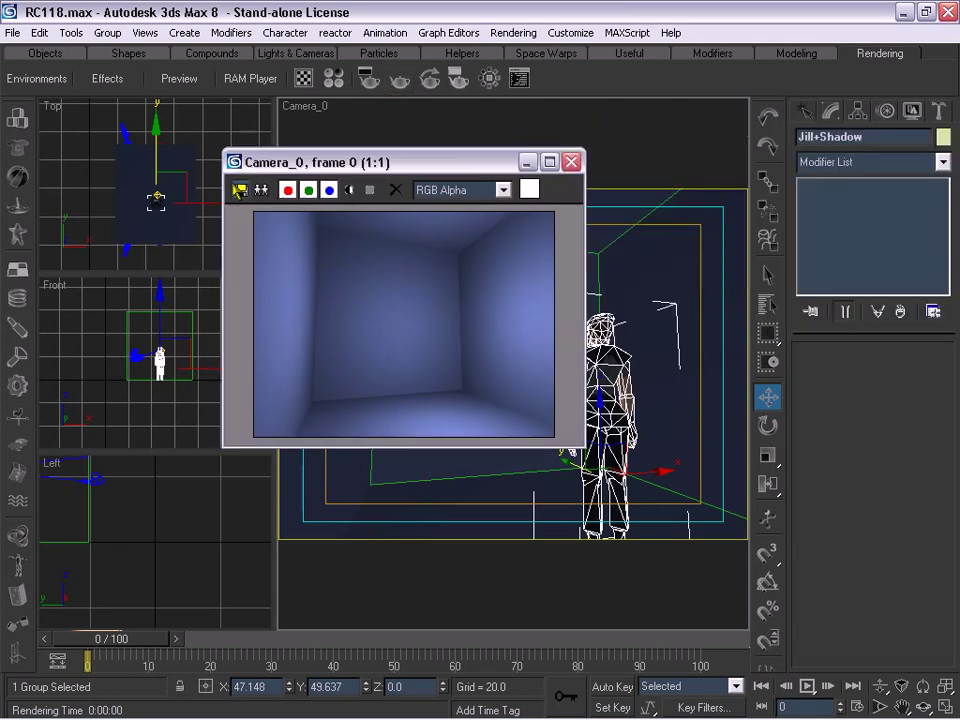
Save the Camera_0 render to the Desktop as a BMP image named RC1180-, and close the rendered frame
click(234, 186)
click(222, 118)
click(204, 134)
click(329, 308)
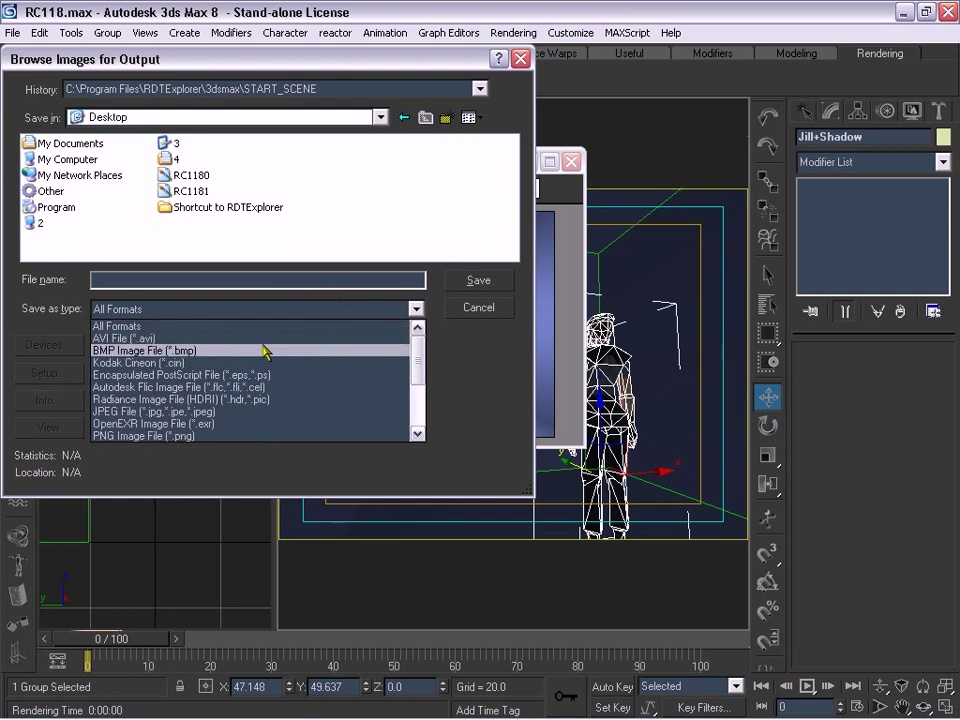
click(257, 350)
click(188, 175)
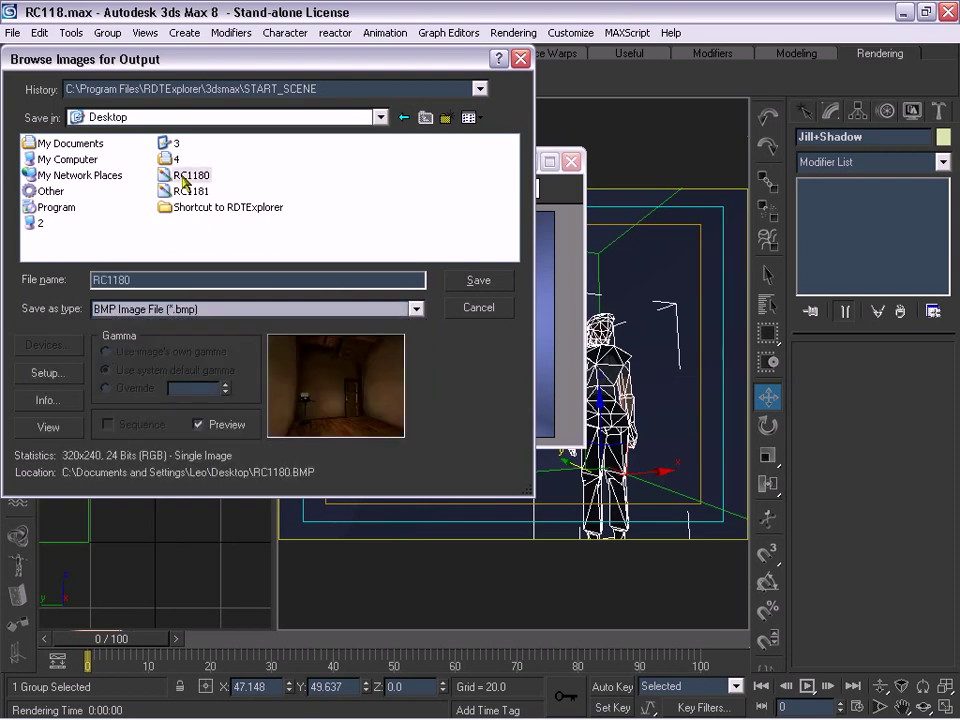
click(187, 281)
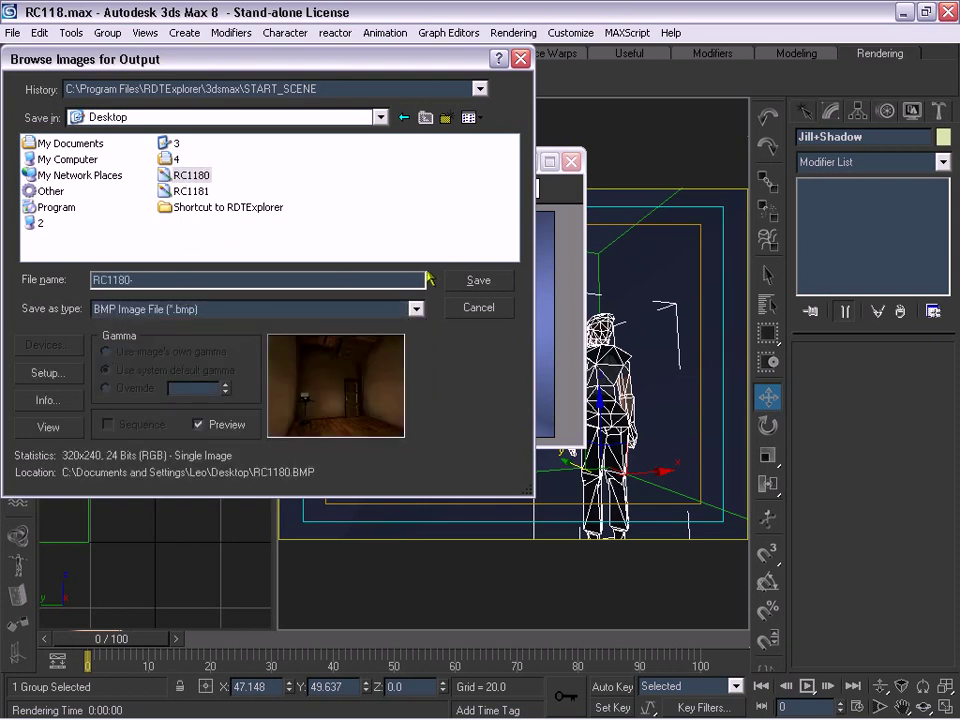
click(478, 280)
click(94, 185)
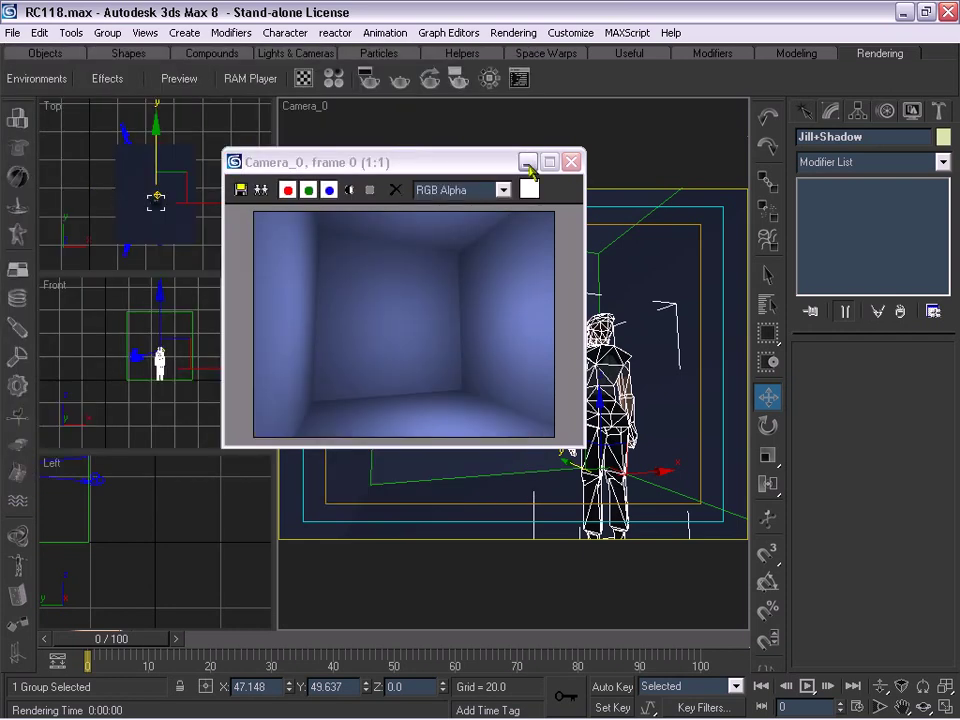
click(571, 161)
Set the camera viewport to Camera_1 and render the empty room without Jill
right_click(311, 105)
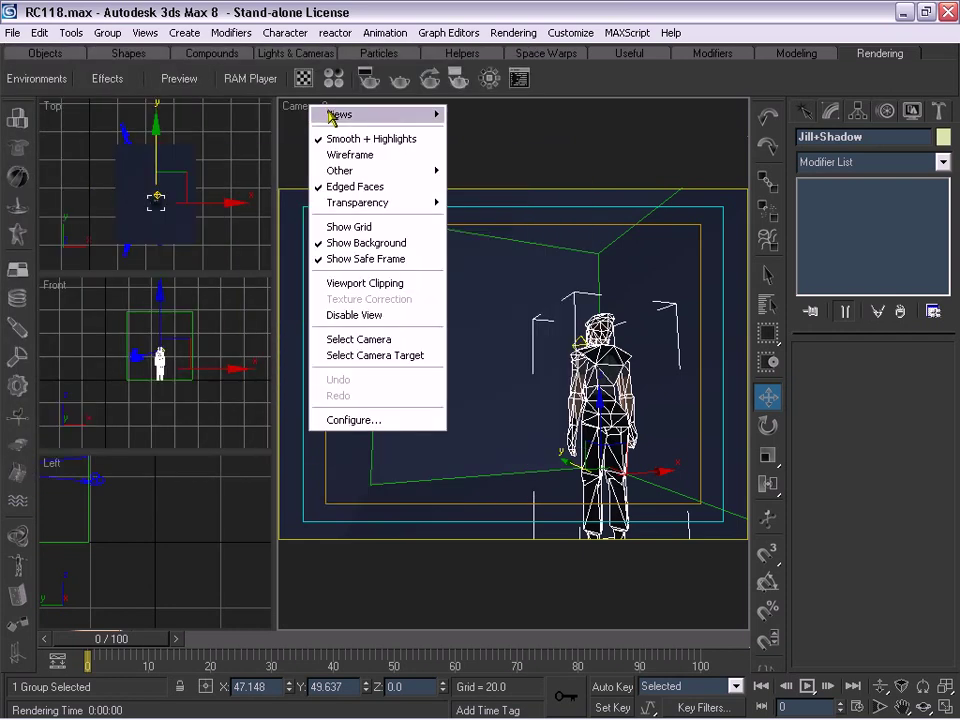
mouse_move(343, 114)
click(478, 131)
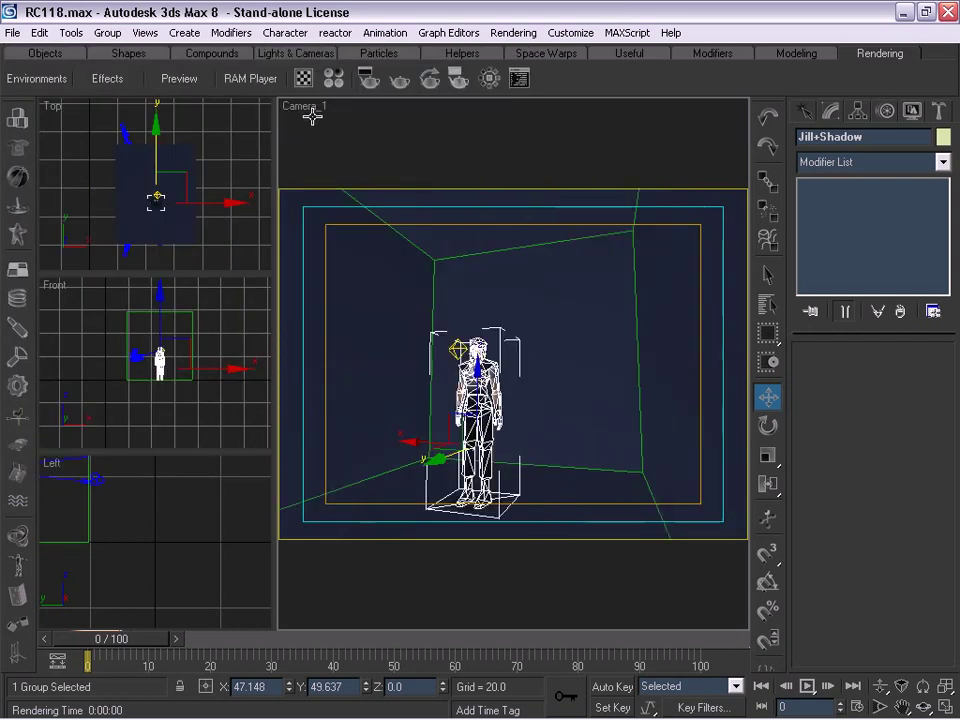
click(399, 81)
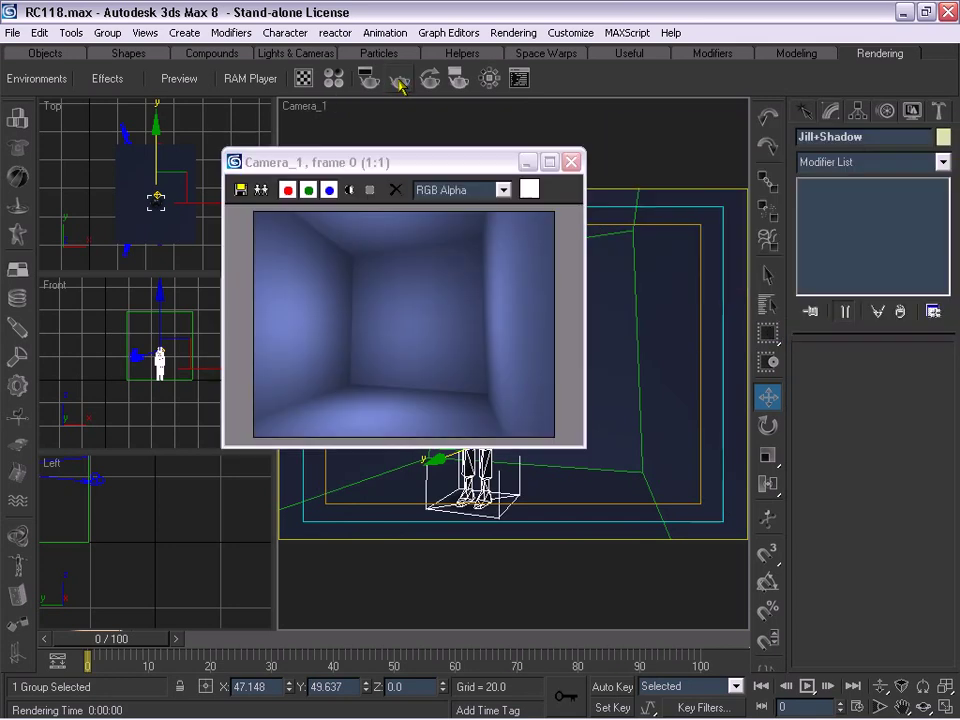
Save the Camera_1 render to the Desktop as a BMP image named RC1181-, and save the RC118.max scene
click(240, 191)
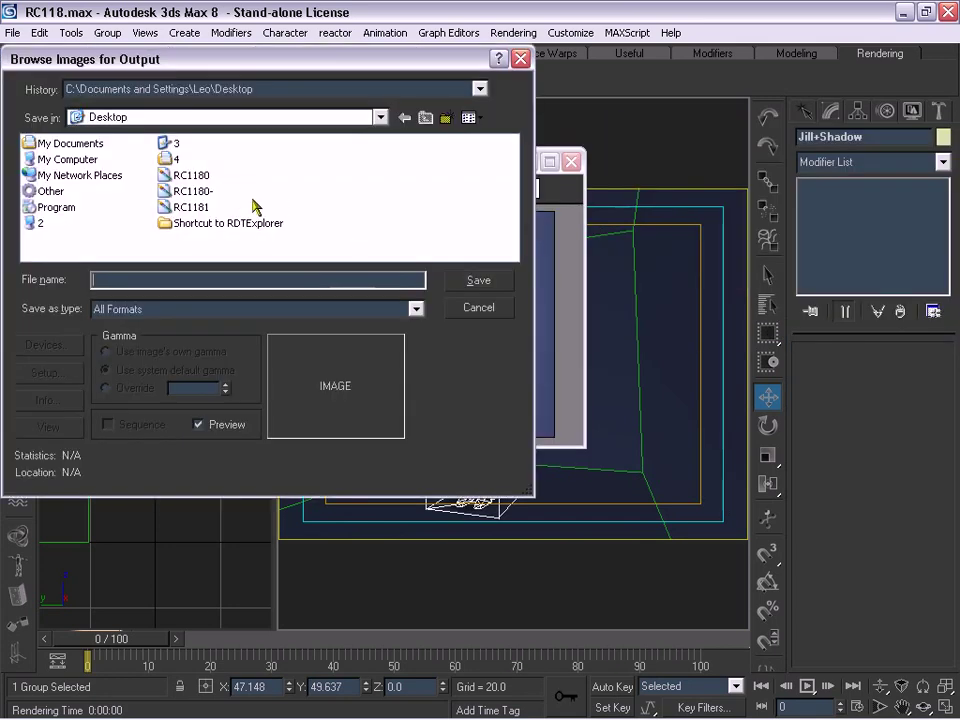
click(192, 208)
click(213, 280)
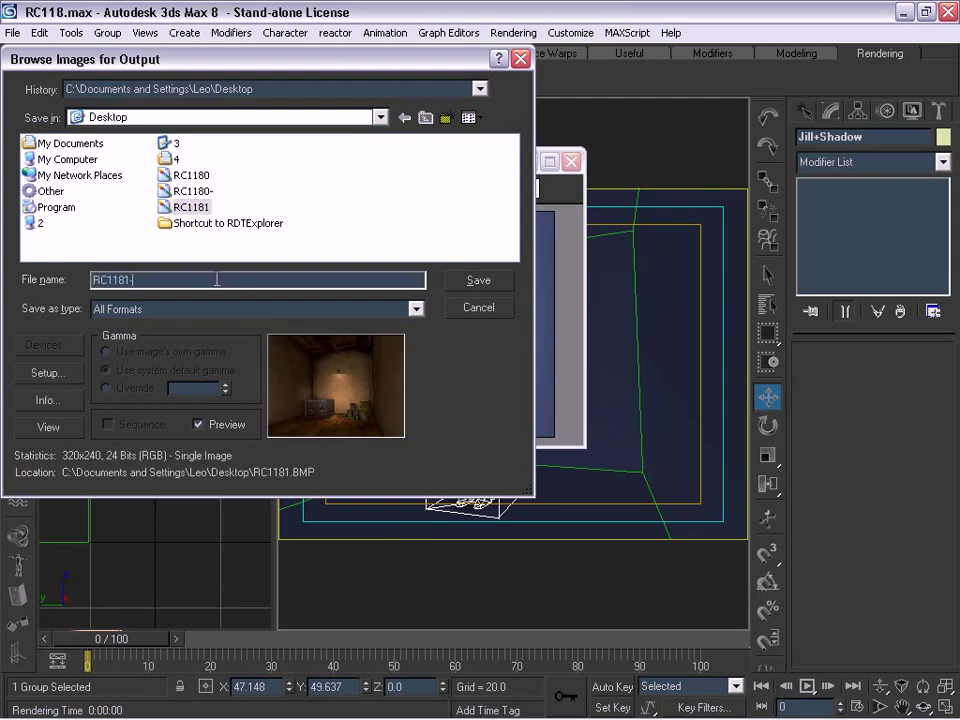
click(339, 309)
click(290, 350)
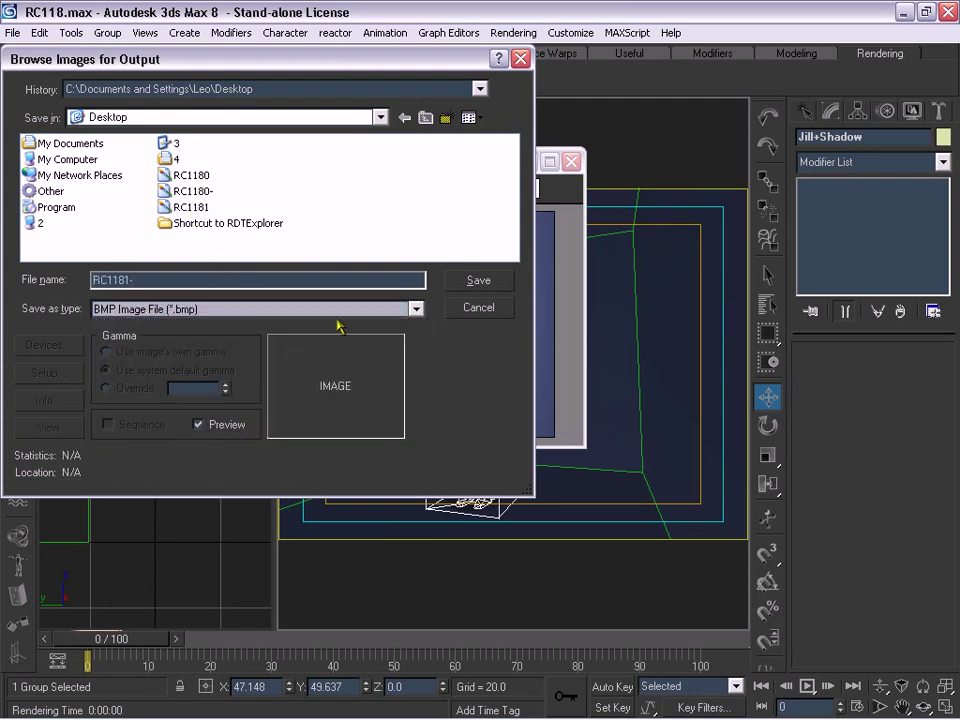
click(463, 281)
click(93, 184)
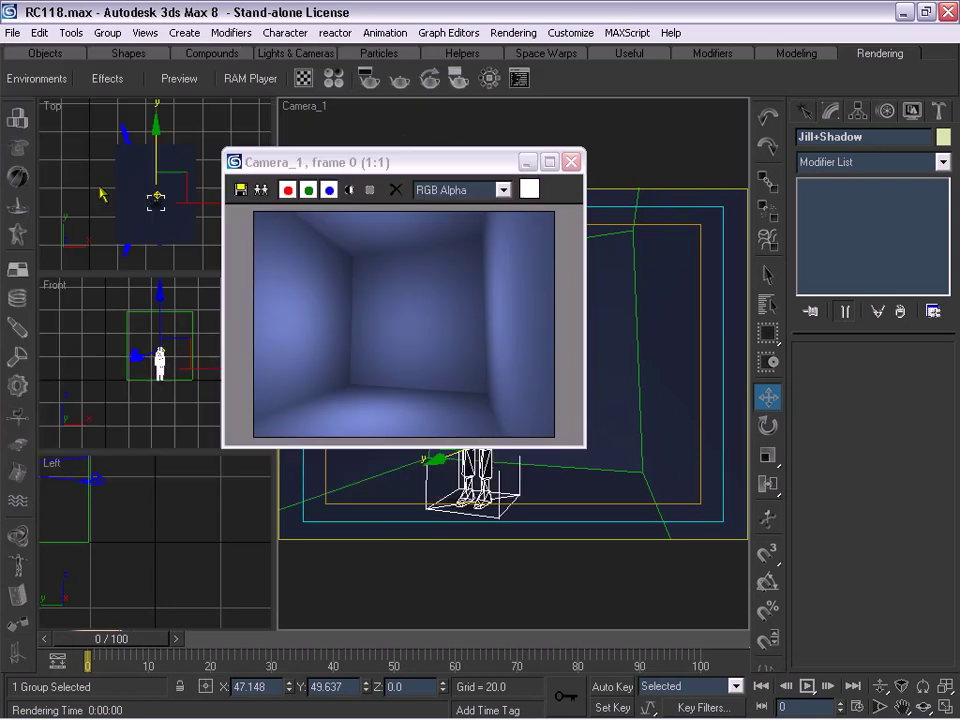
click(10, 34)
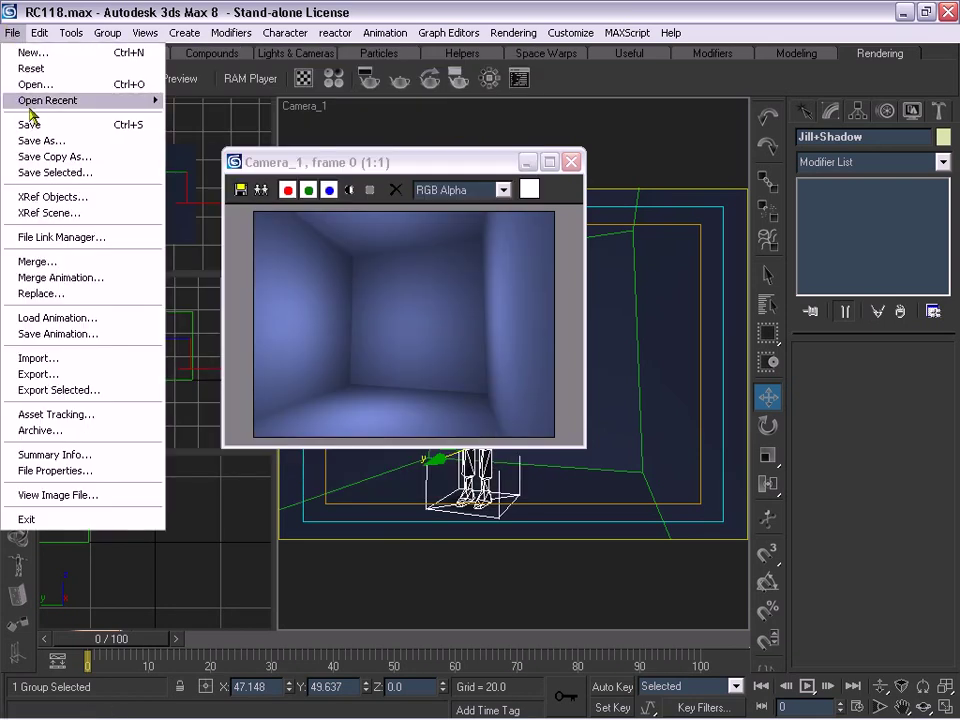
click(34, 124)
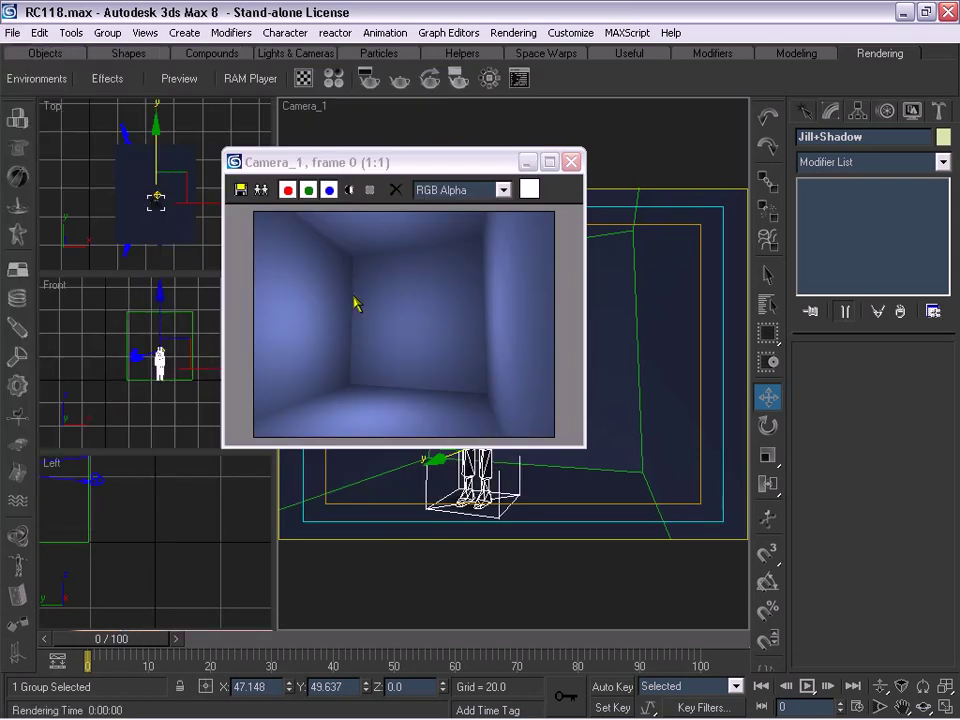
Switch to the Desktop, convert the RC1180- and RC1181- BMP renders to TIM with BMP2TIM, and check both TIM images in PSXTimViewer
click(904, 12)
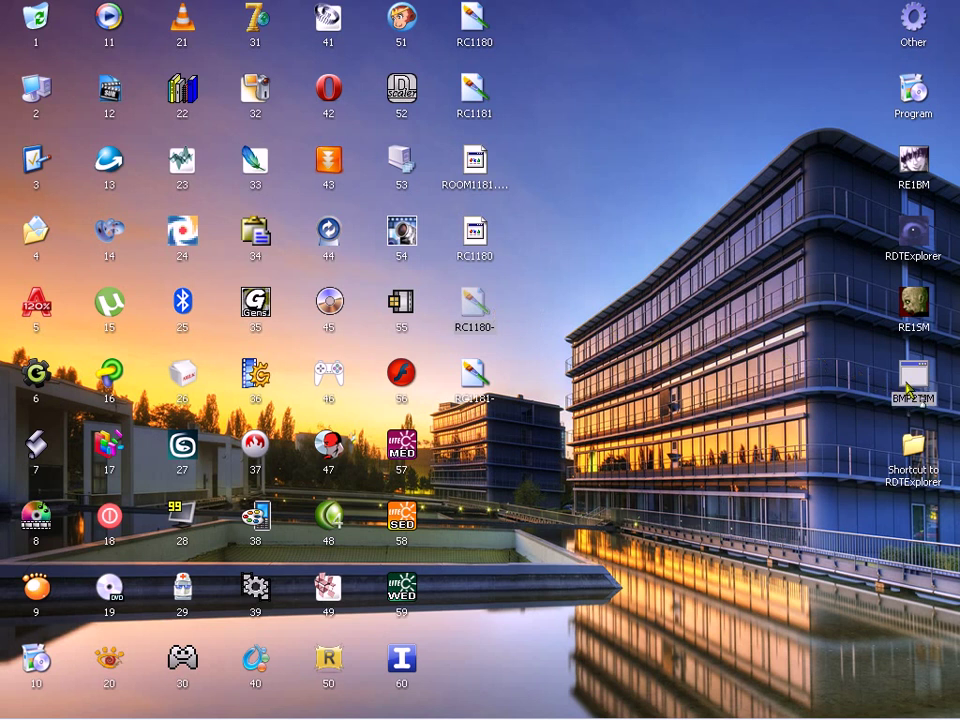
drag(474, 380, 903, 405)
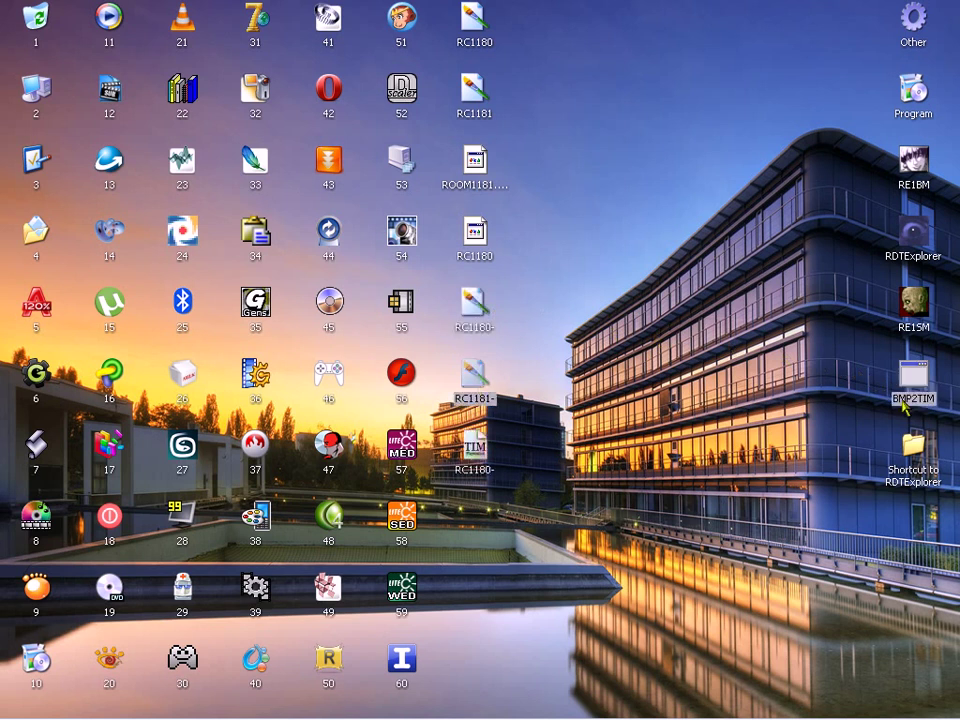
right_click(469, 445)
double_click(464, 444)
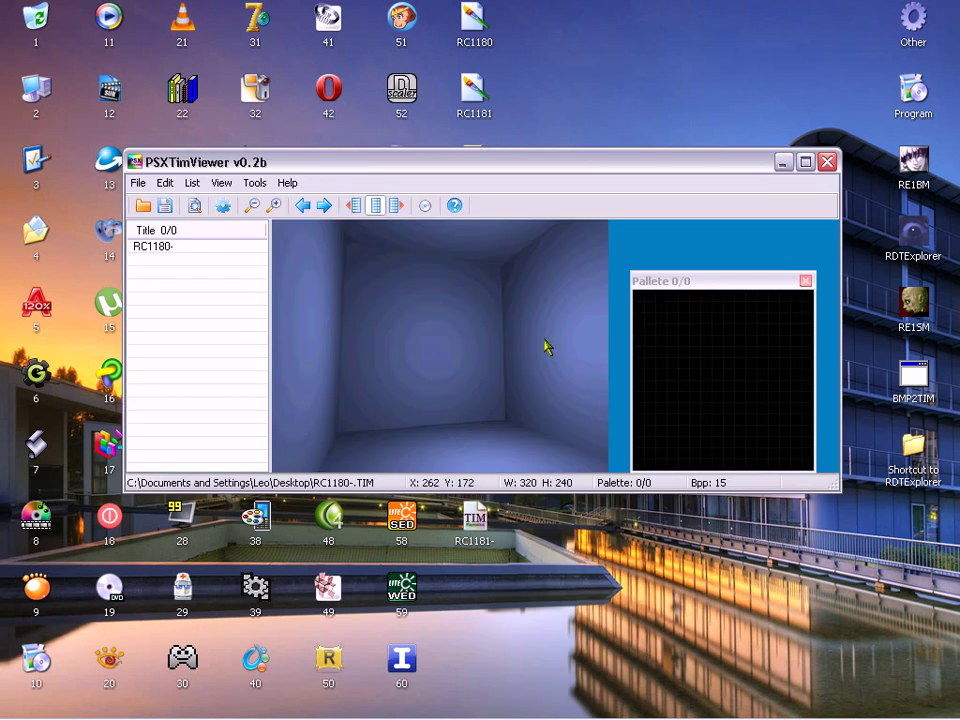
click(827, 161)
double_click(490, 517)
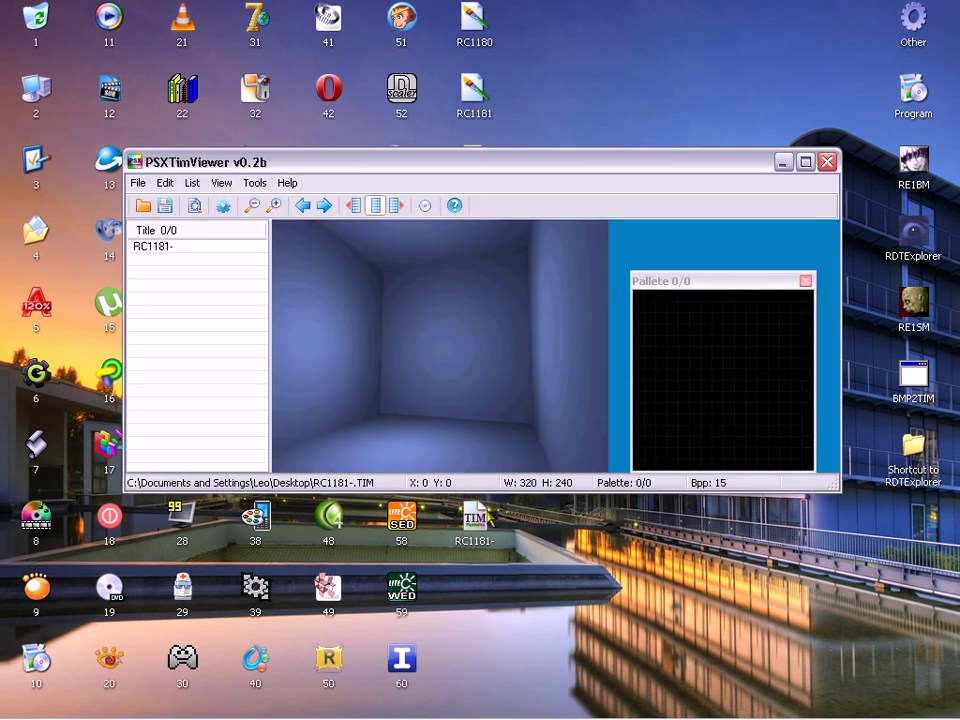
click(826, 162)
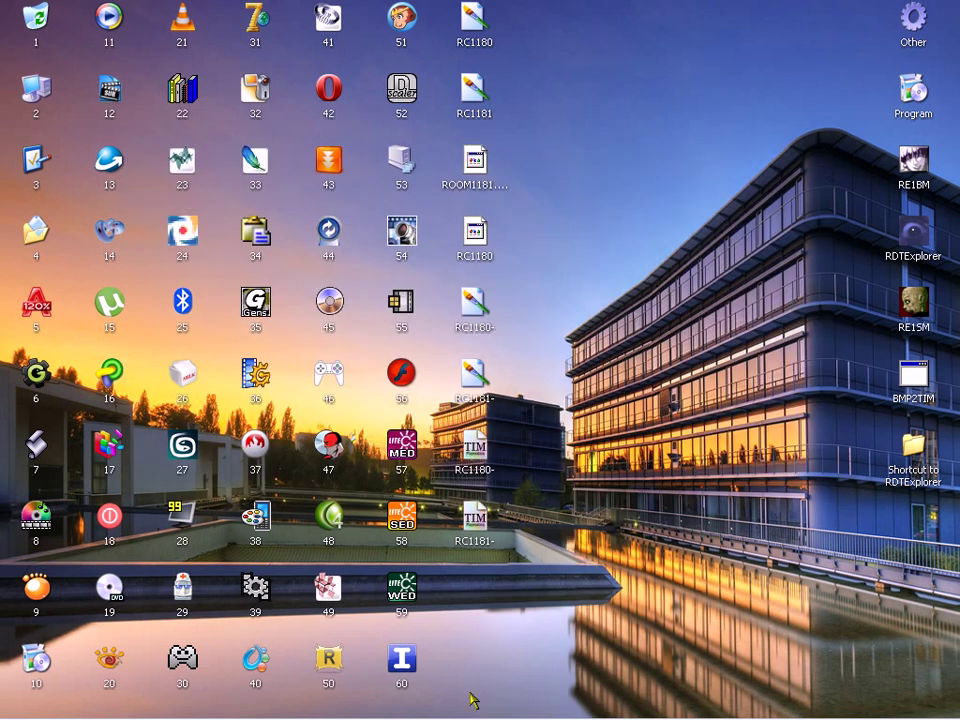
Switch to RE1BM and replace the RC1180.PAK background with the RC1180- TIM image from the Desktop
click(340, 712)
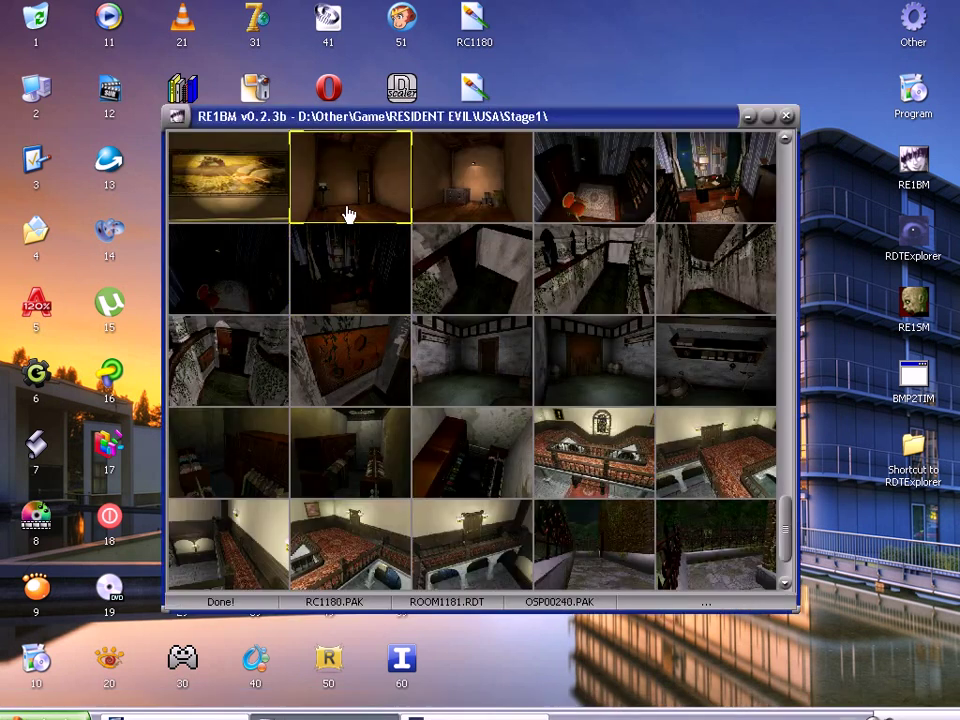
double_click(347, 199)
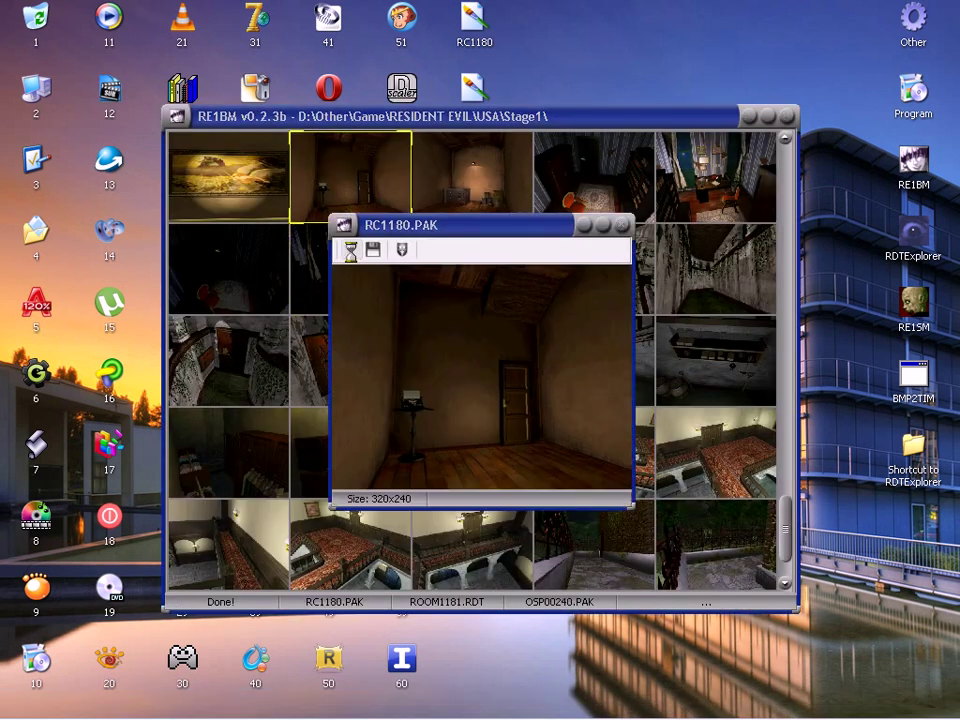
click(350, 251)
double_click(456, 243)
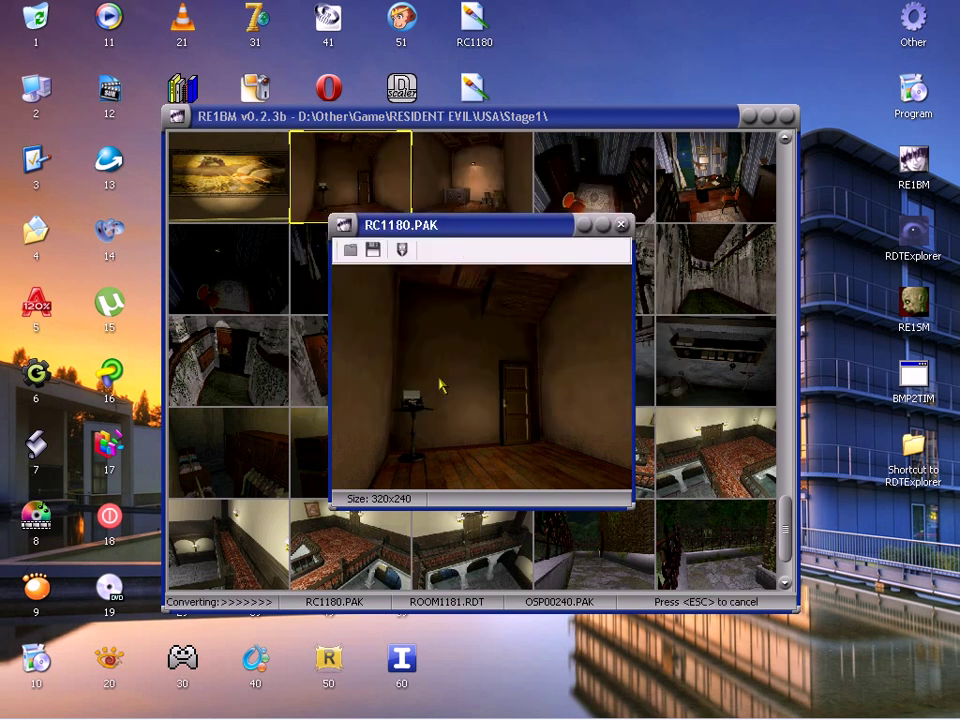
click(621, 225)
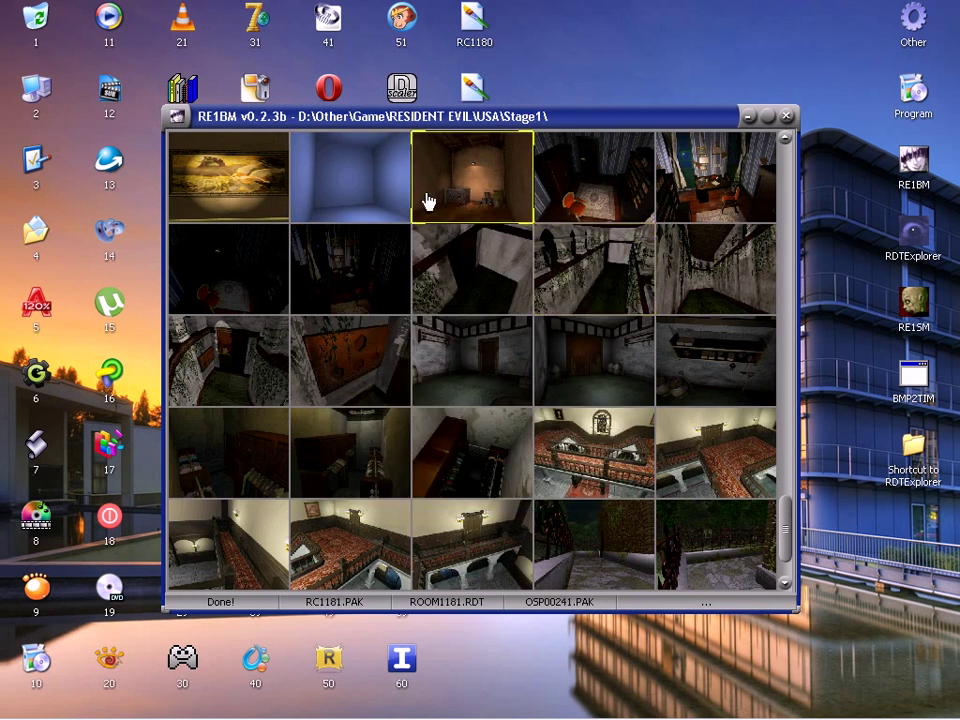
Replace the RC1181.PAK background with the RC1181- TIM image and minimize RE1BM
double_click(425, 212)
click(350, 250)
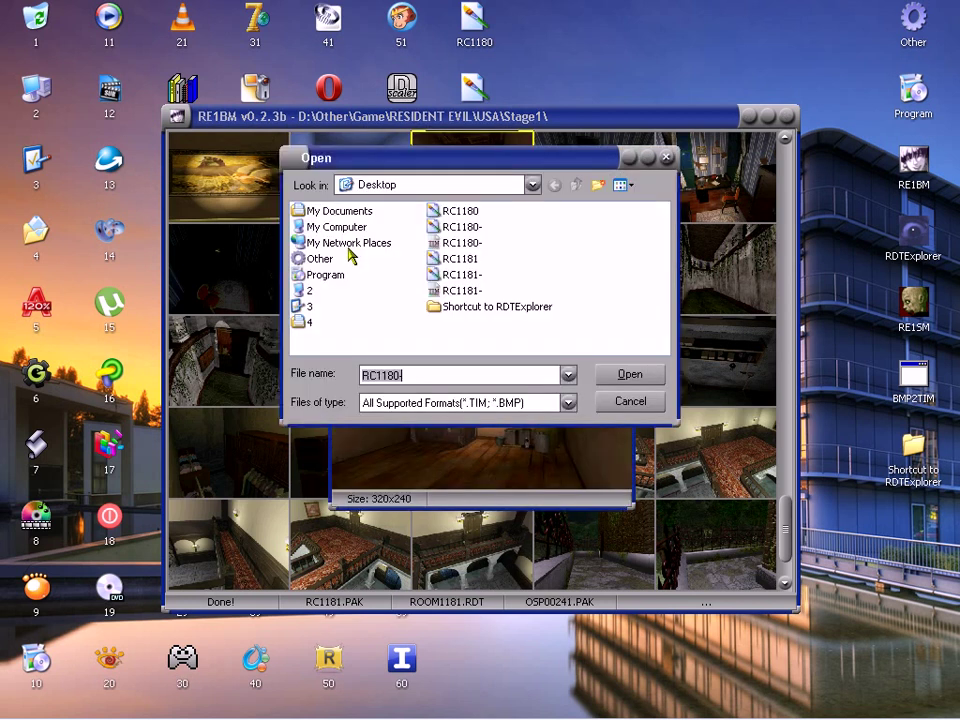
click(449, 292)
double_click(449, 292)
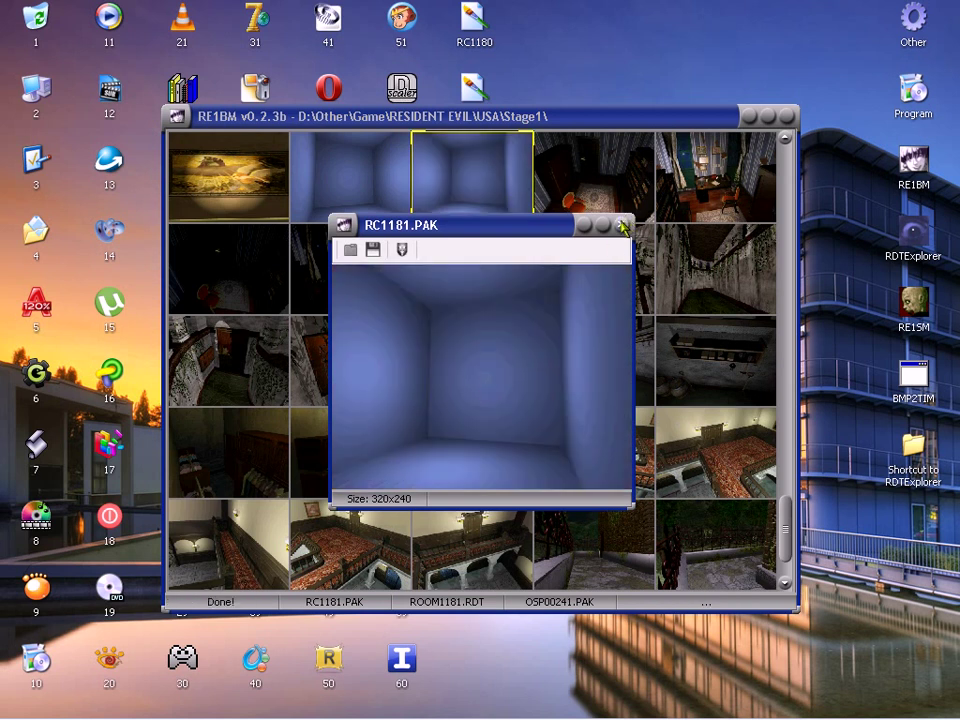
click(622, 225)
click(748, 116)
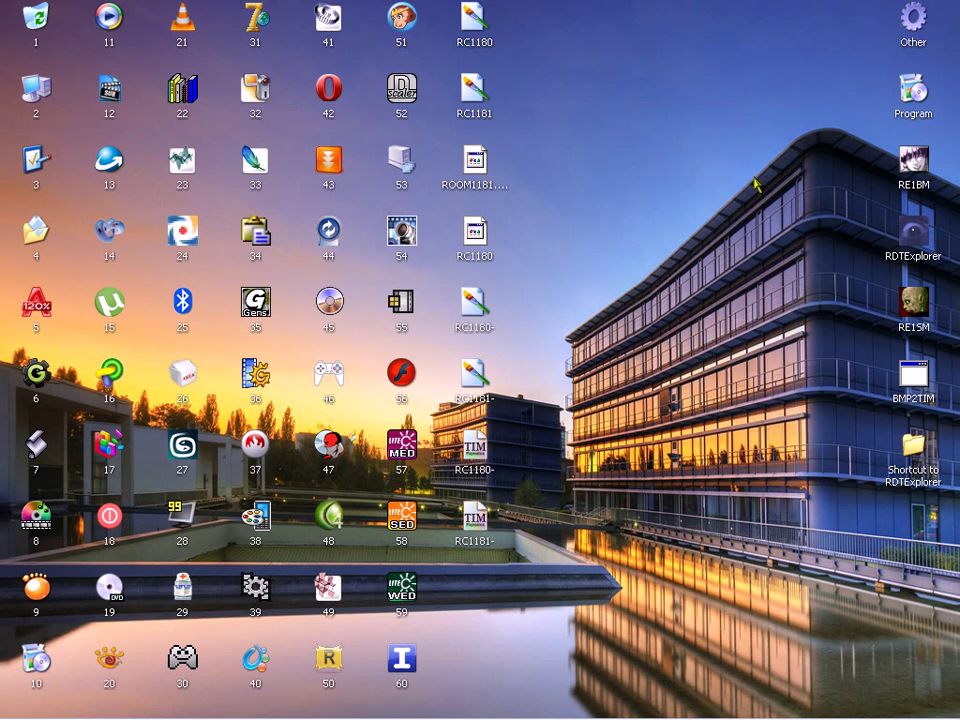
Launch Resident Evil in windowed mode through RE1SM, skip the intro, and load the saved game
double_click(922, 310)
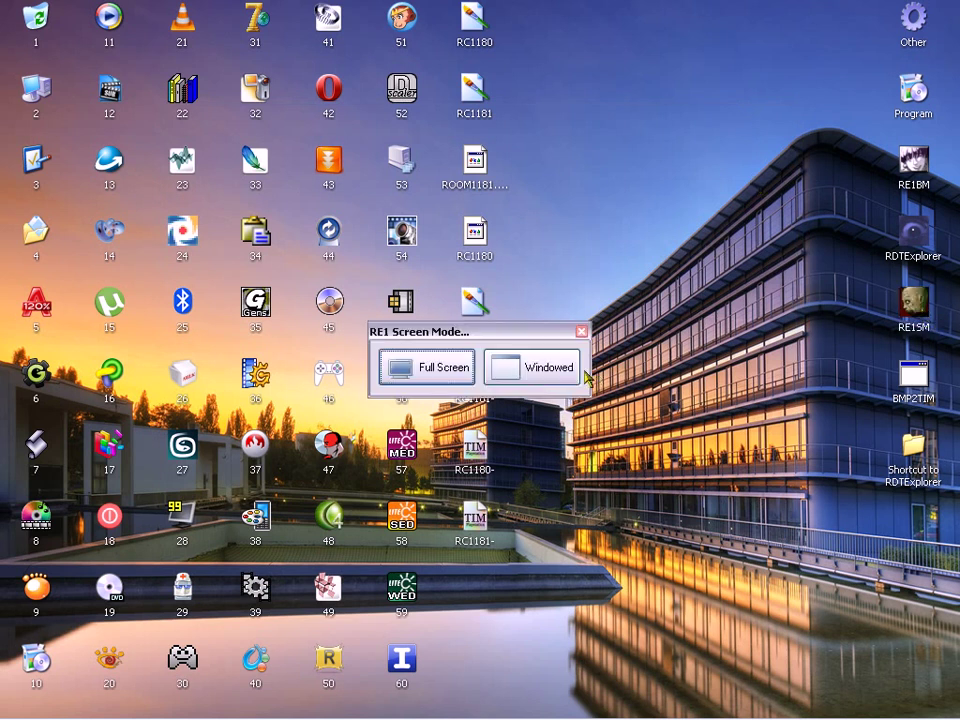
click(542, 374)
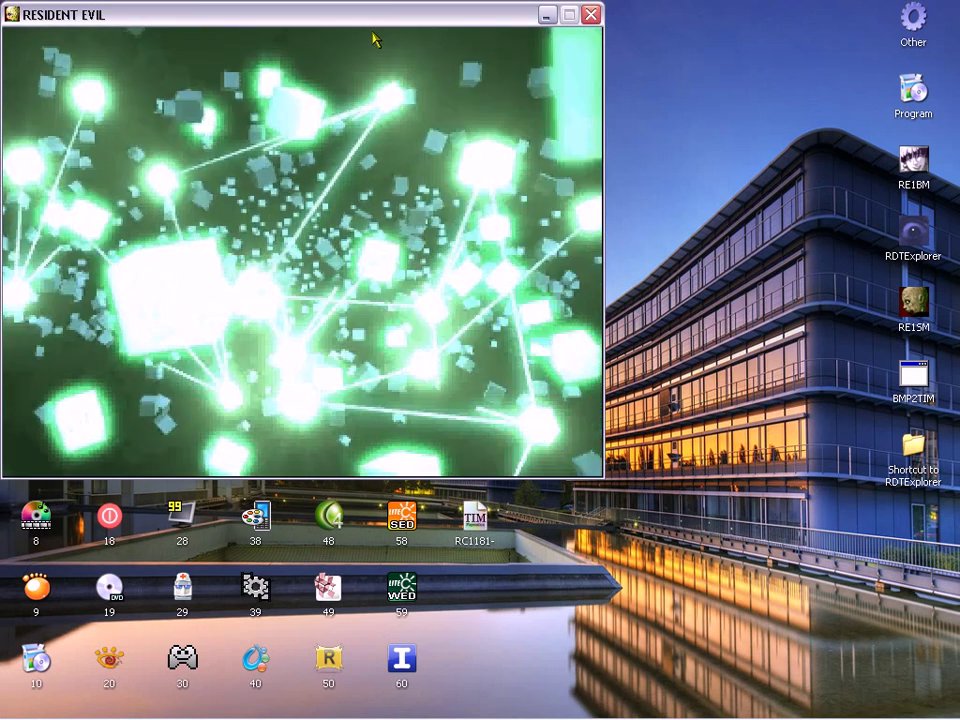
drag(355, 16, 561, 112)
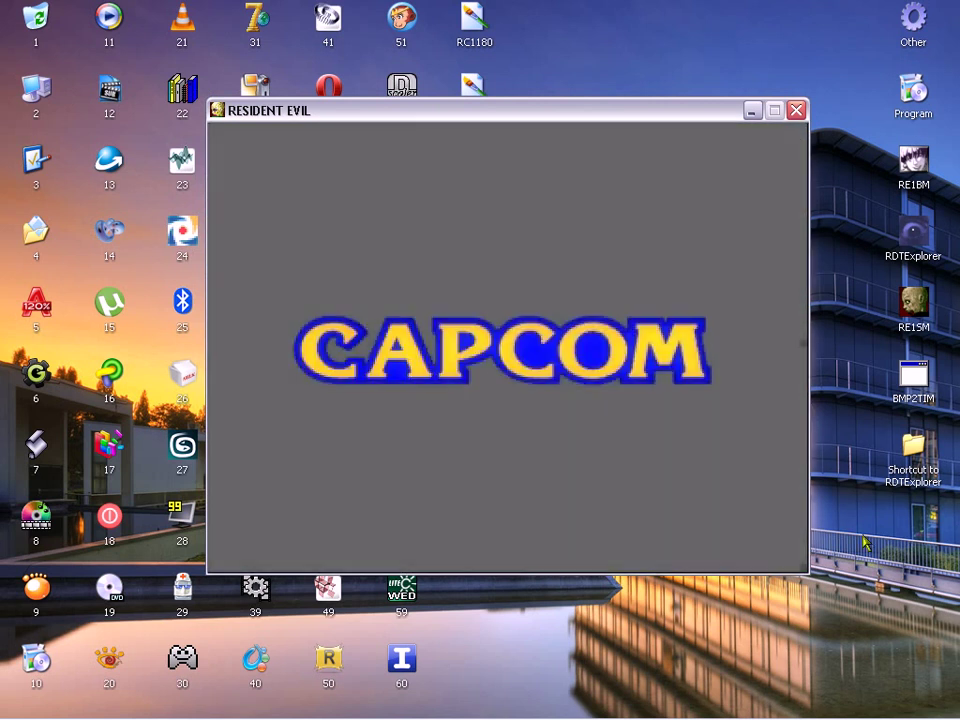
key(Return)
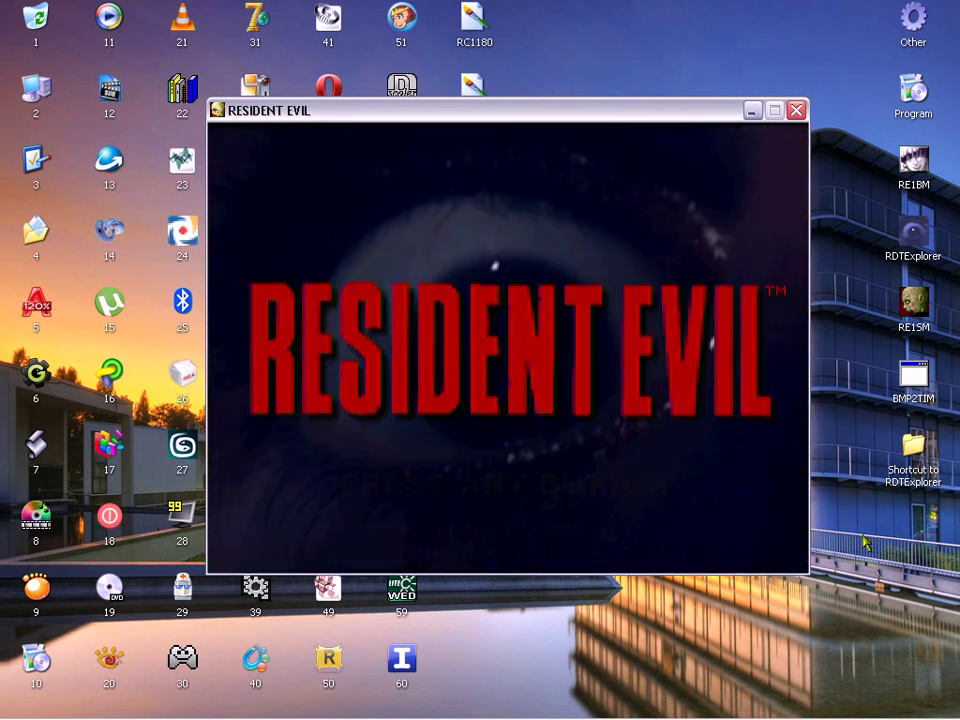
key(Return)
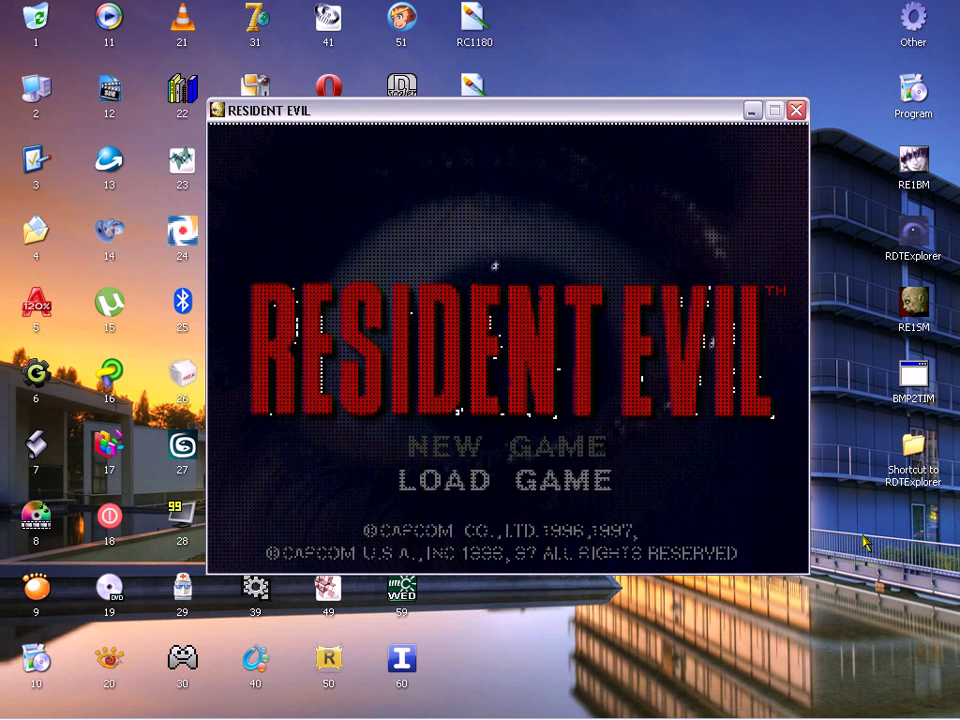
key(Return)
key(Return)
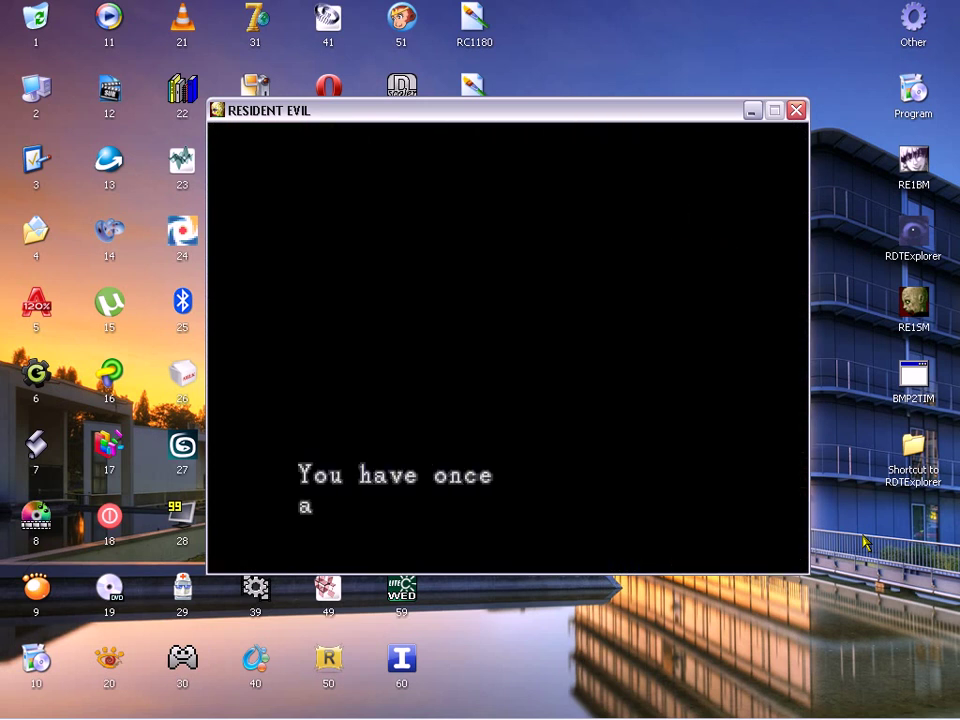
key(Return)
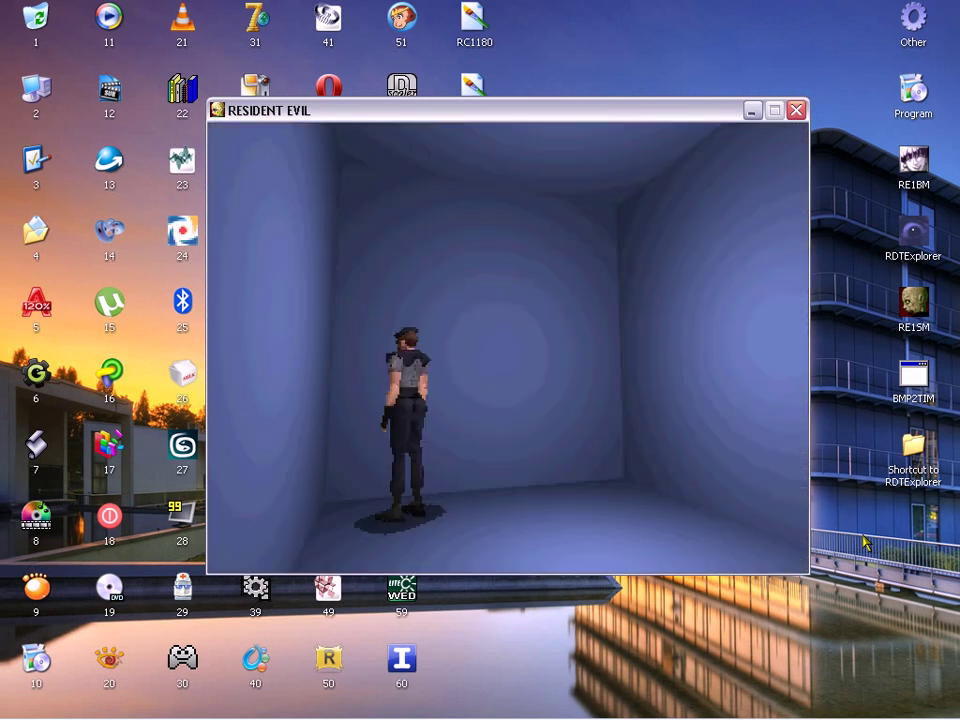
Walk Jill around the room to examine how she fits the new backgrounds in both camera views
key(Left)
key(Up)
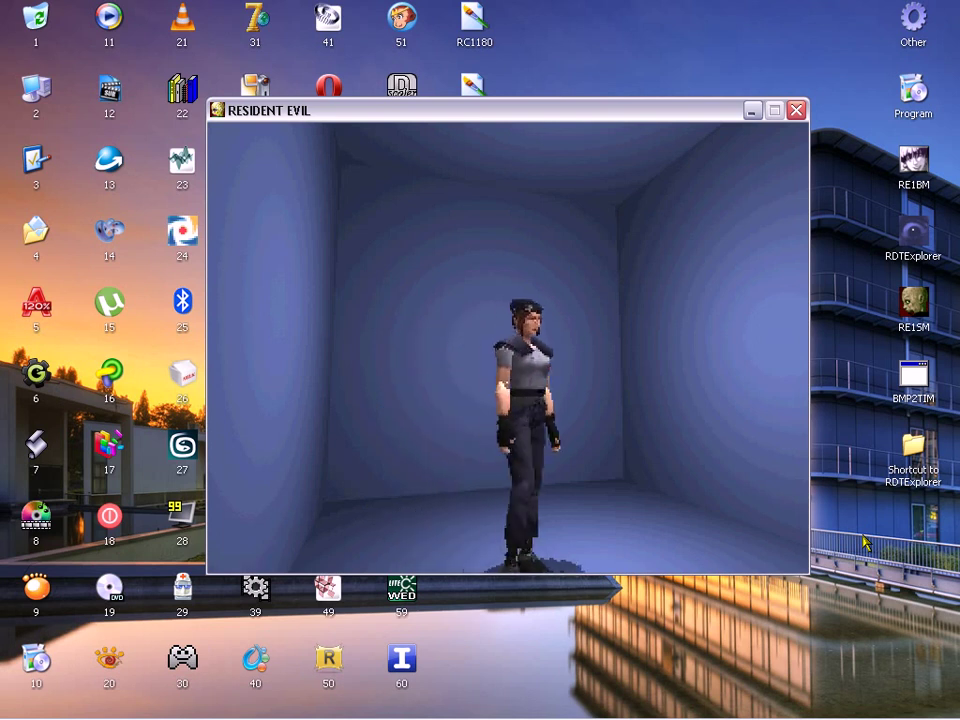
key(Right)
key(Down)
key(Up)
key(Right)
key(Up)
key(Left)
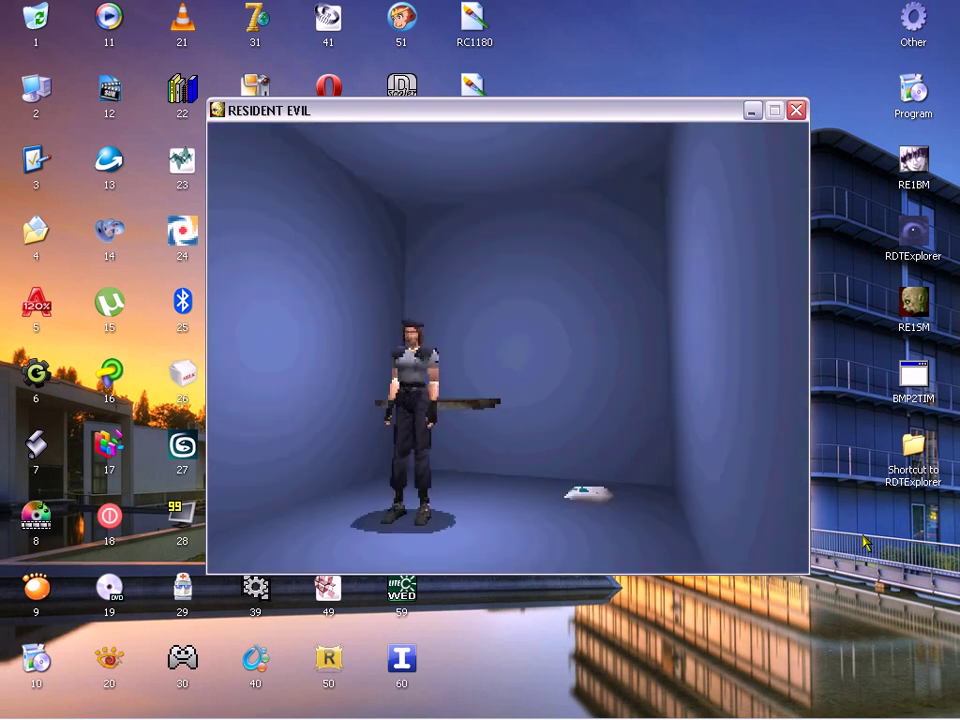
key(Up)
key(Right)
key(Down)
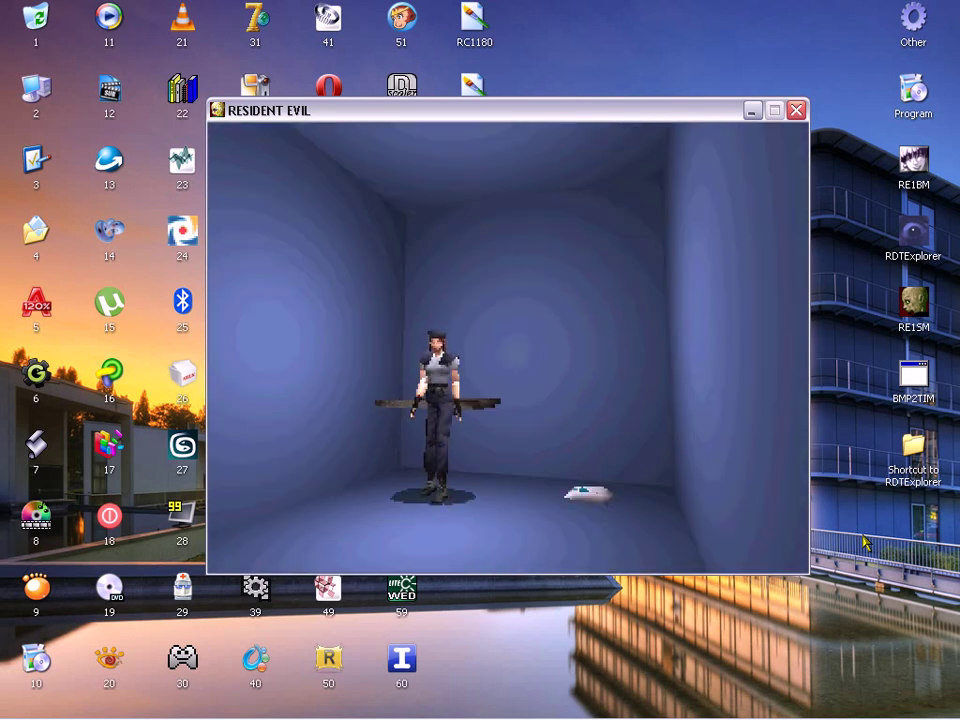
key(Up)
key(Right)
key(Right)
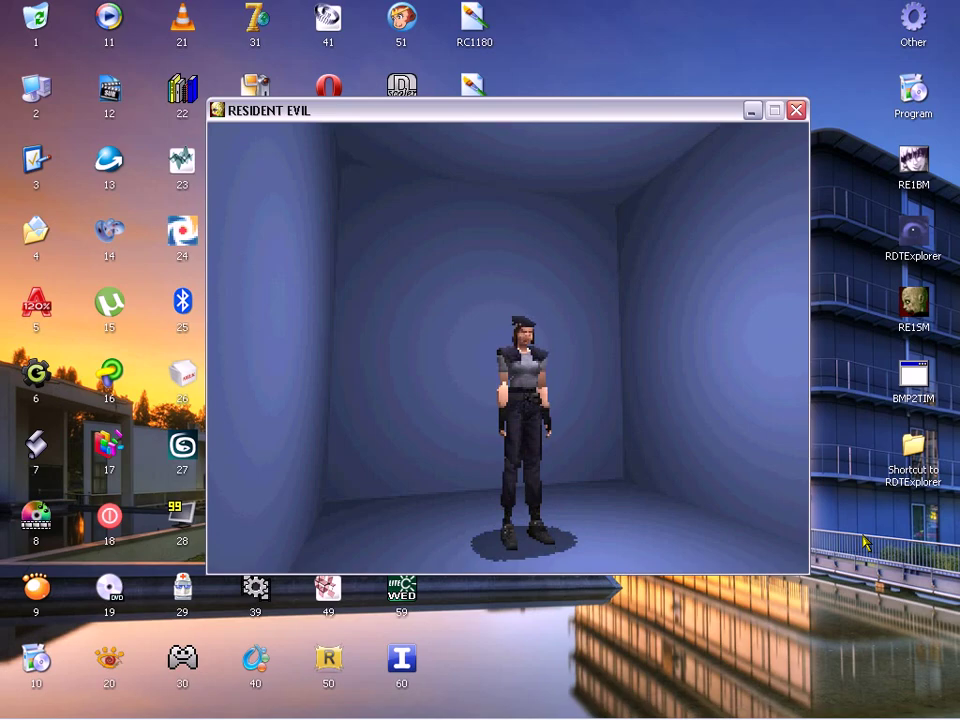